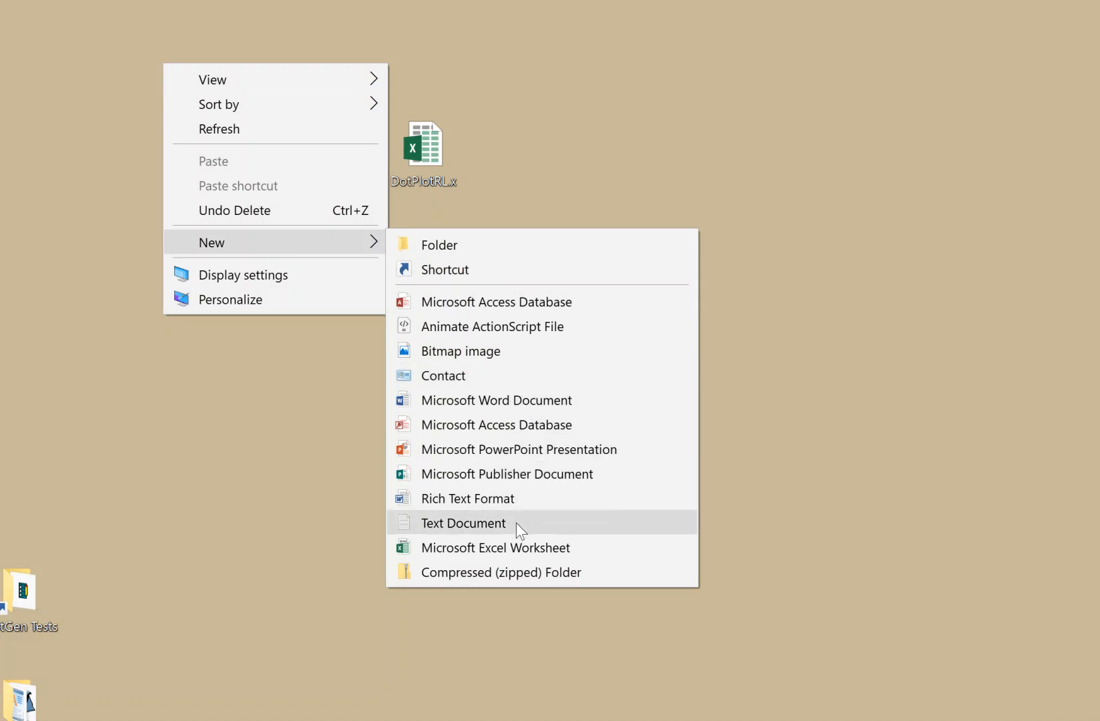
- Create a new Excel worksheet on the desktop named DotplotRL, accepting DotplotRL (2).xlsx, and select it
left_click(515, 543)
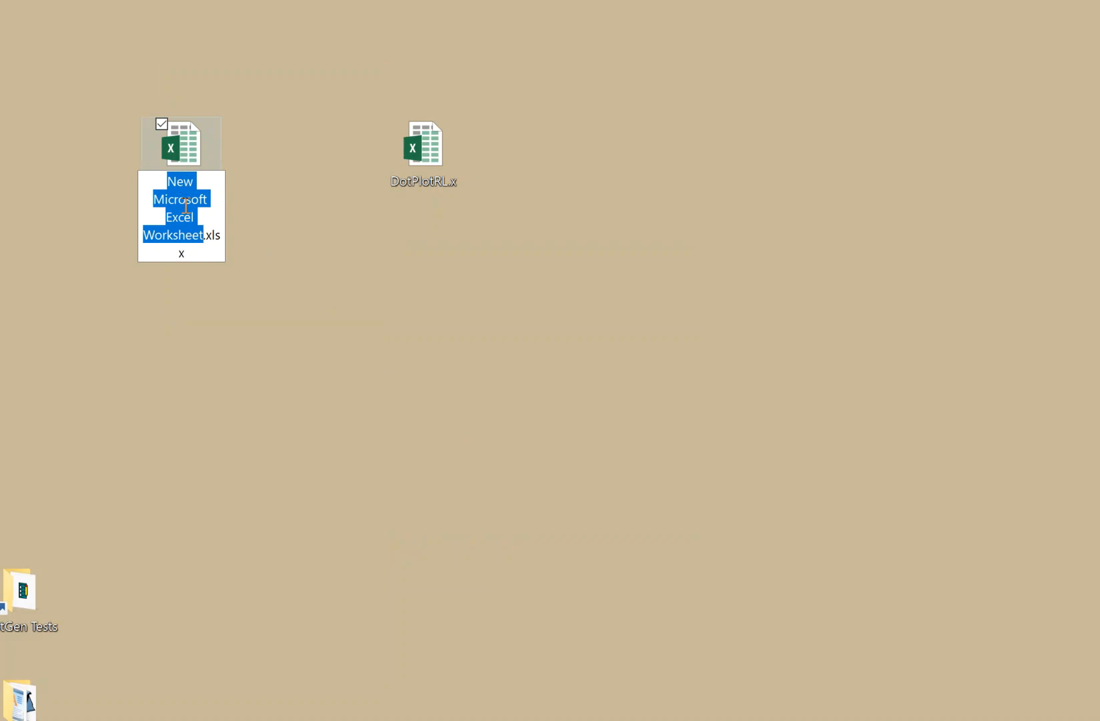
type("DotplotRL")
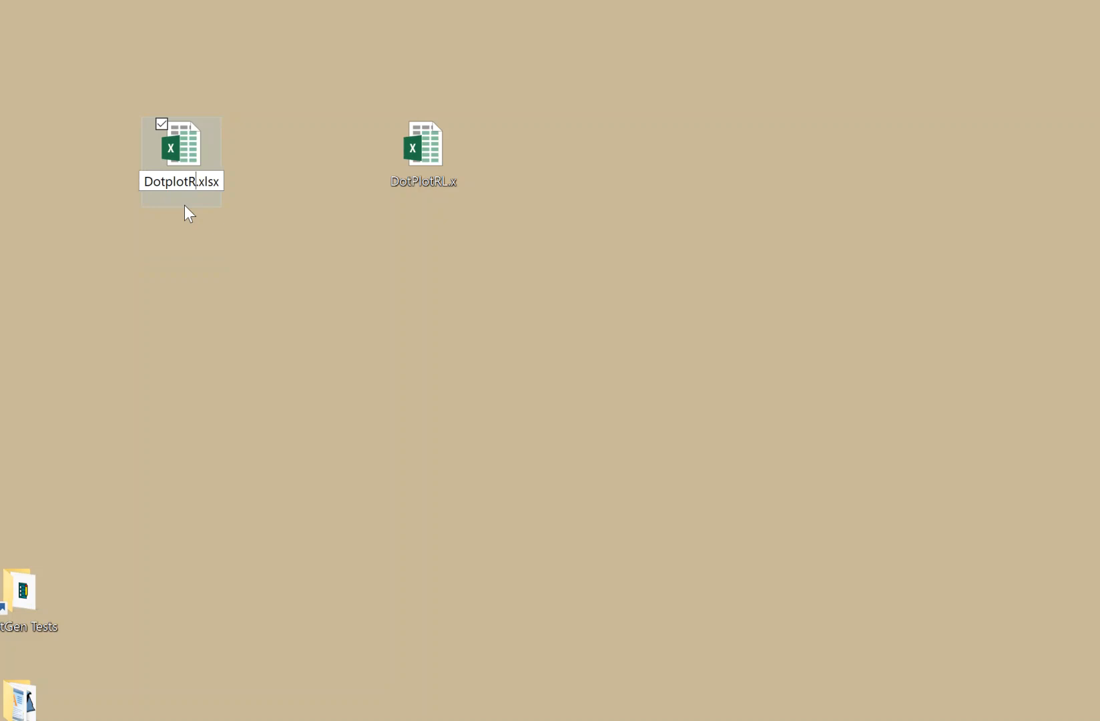
key("Return")
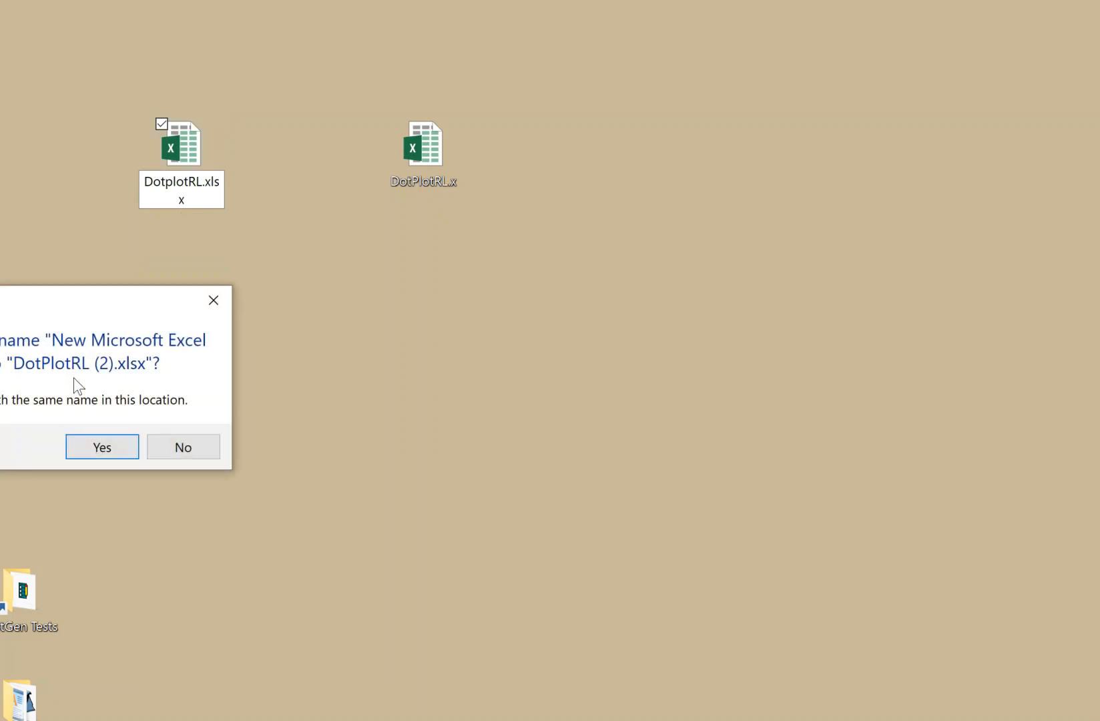
left_click(118, 440)
left_click_drag(73, 377, 386, 398)
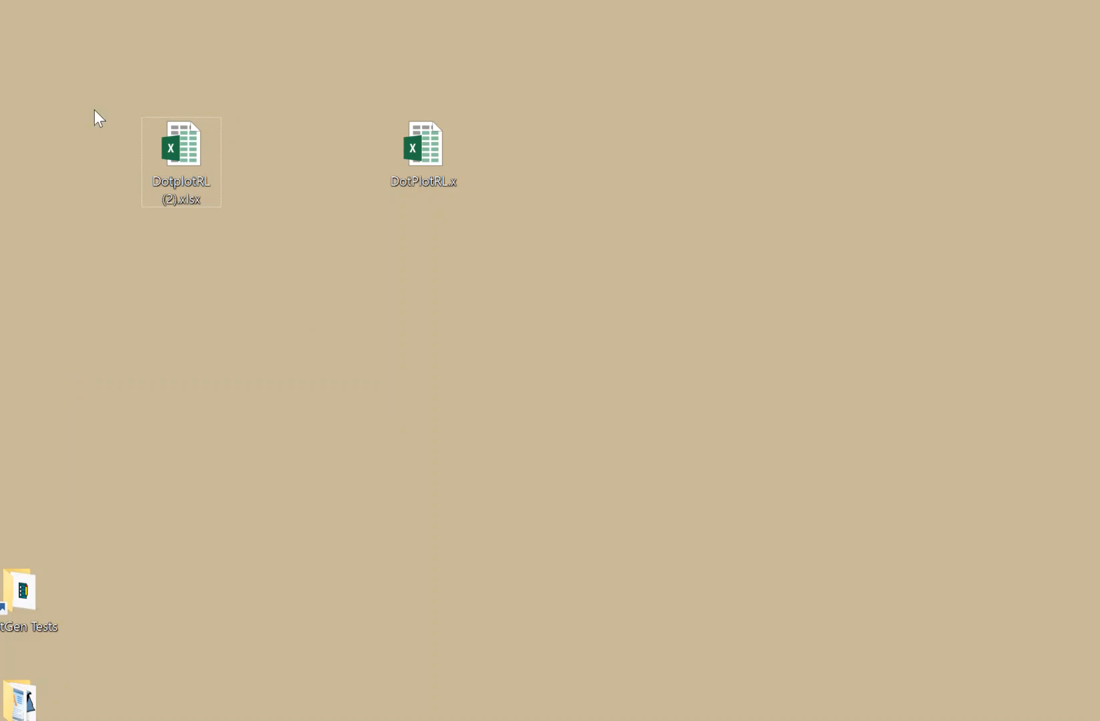
left_click(185, 145)
- Open DotplotRL (2).xlsx and enter the heading Die Roll in A1
double_click(186, 142)
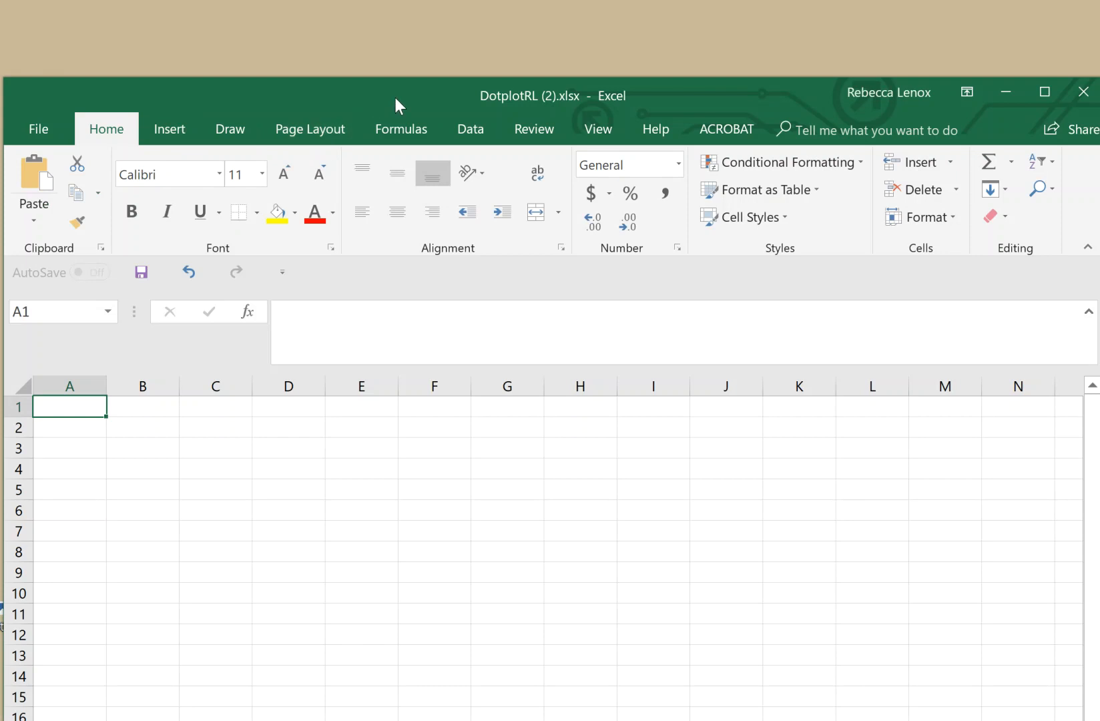
left_click_drag(395, 97, 391, 16)
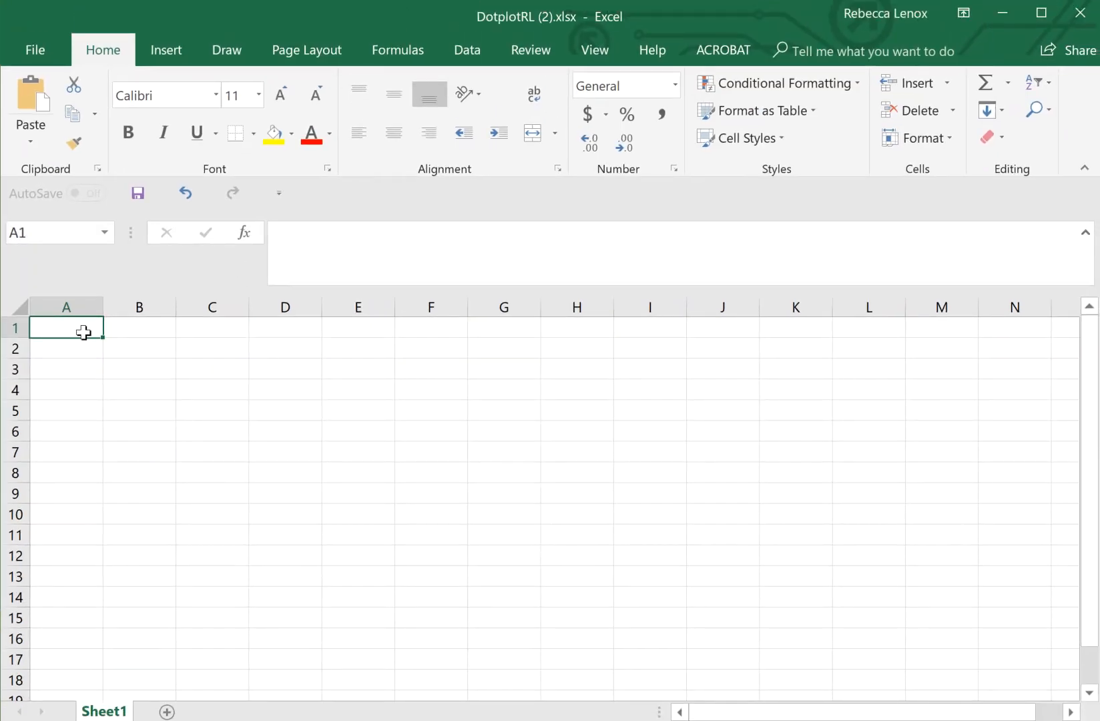
type("Die ROll")
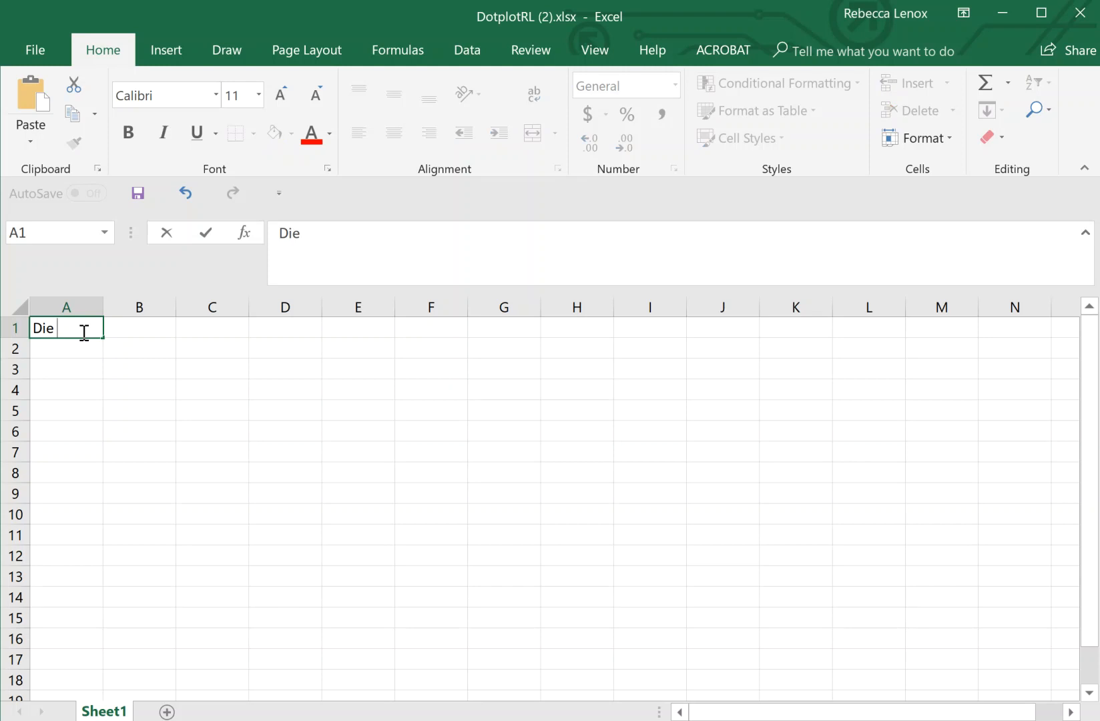
key("BackSpace")
key("BackSpace")
key("BackSpace")
type("oll")
left_click(71, 350)
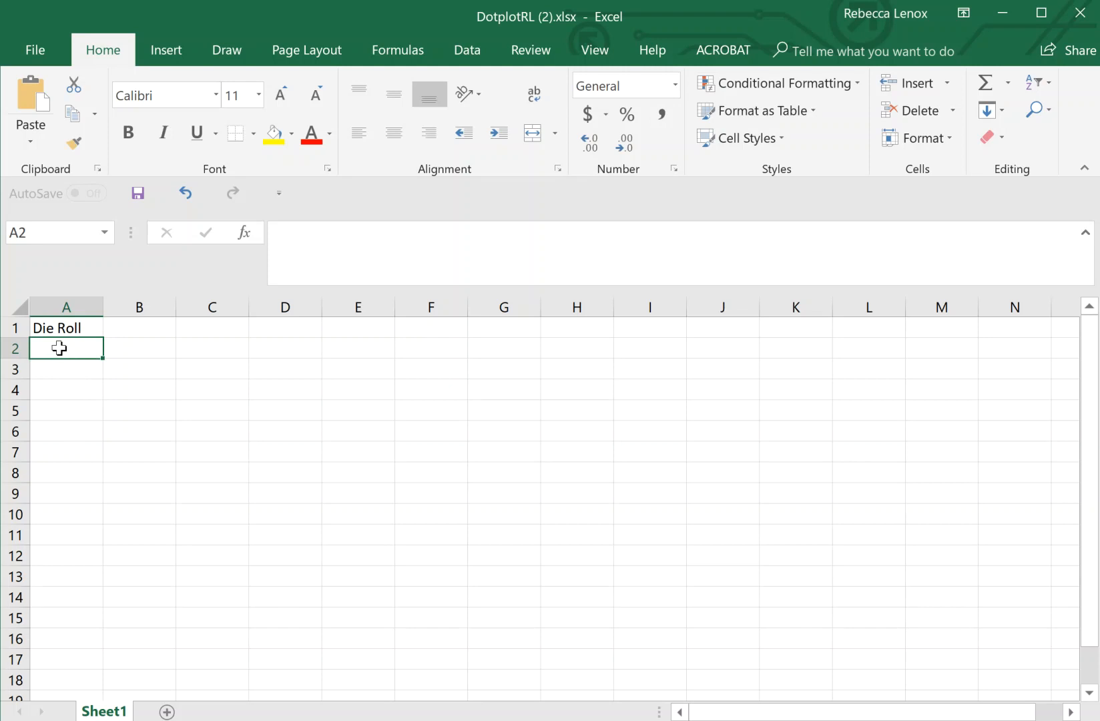
- Enter the die roll values 1 through 6 in A2:A7
type("1")
key("Return")
type("2")
key("Return")
type("3")
key("Return")
type("4 5")
key("Return")
type("6")
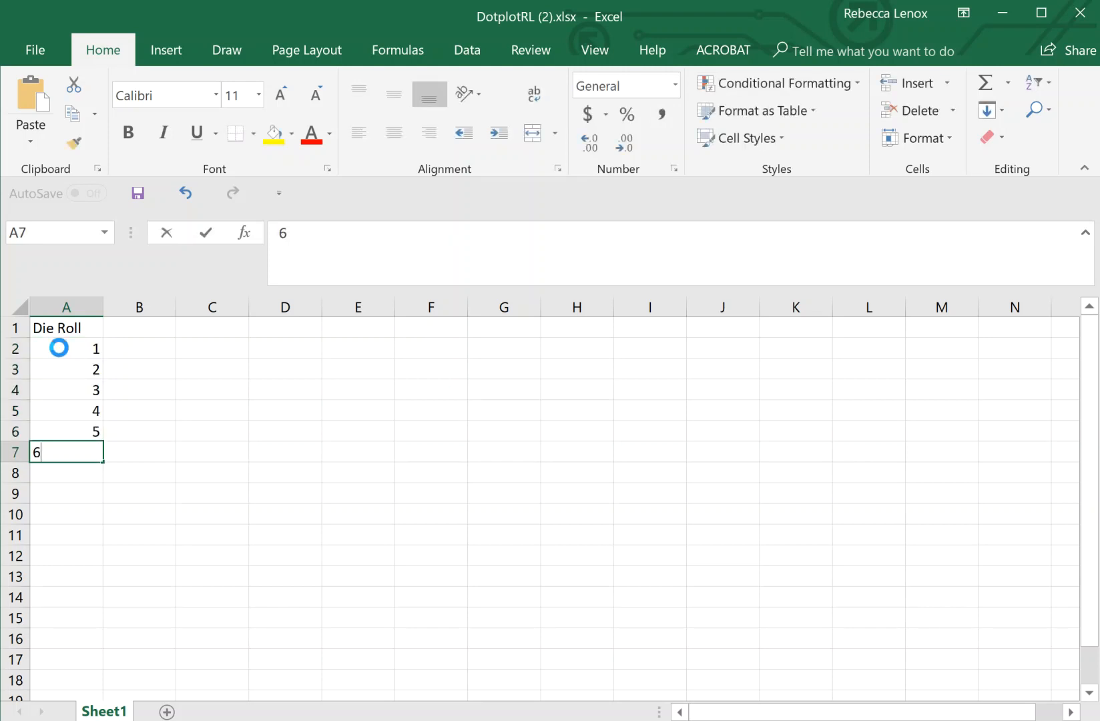
key("Return")
- Enter the counts 8, 6, 6, 9, 7, 14 in B2:B7, then start a function in C2
left_click(167, 354)
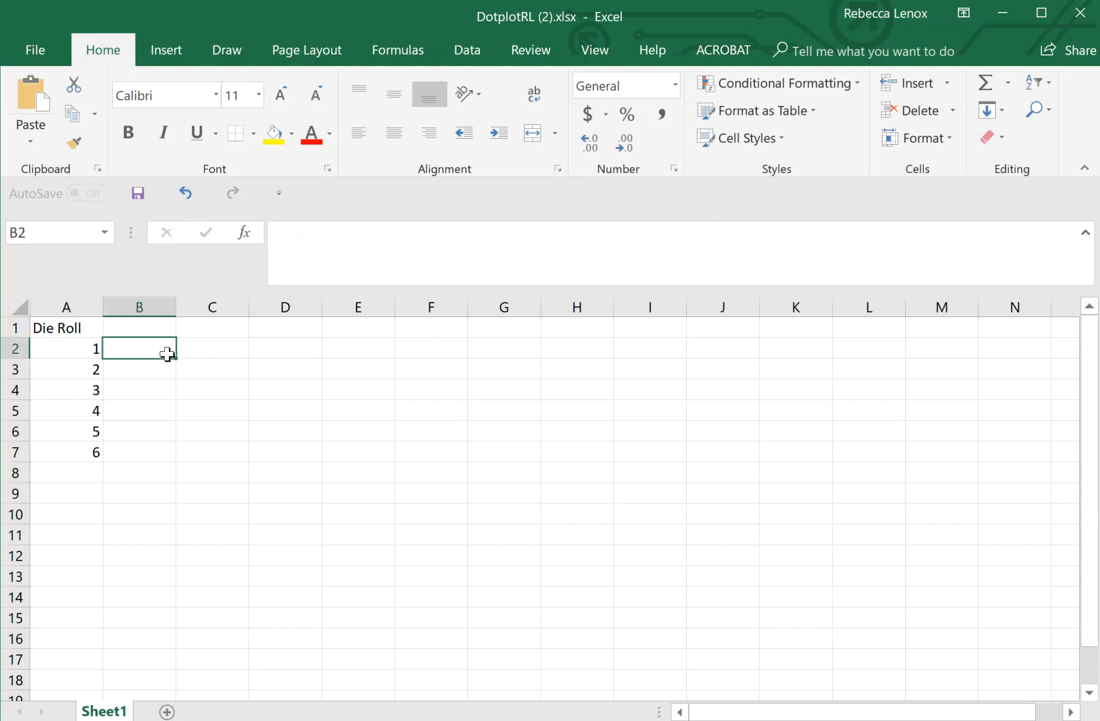
type("8")
key("Return")
type("6")
key("Return")
type("6")
key("Return")
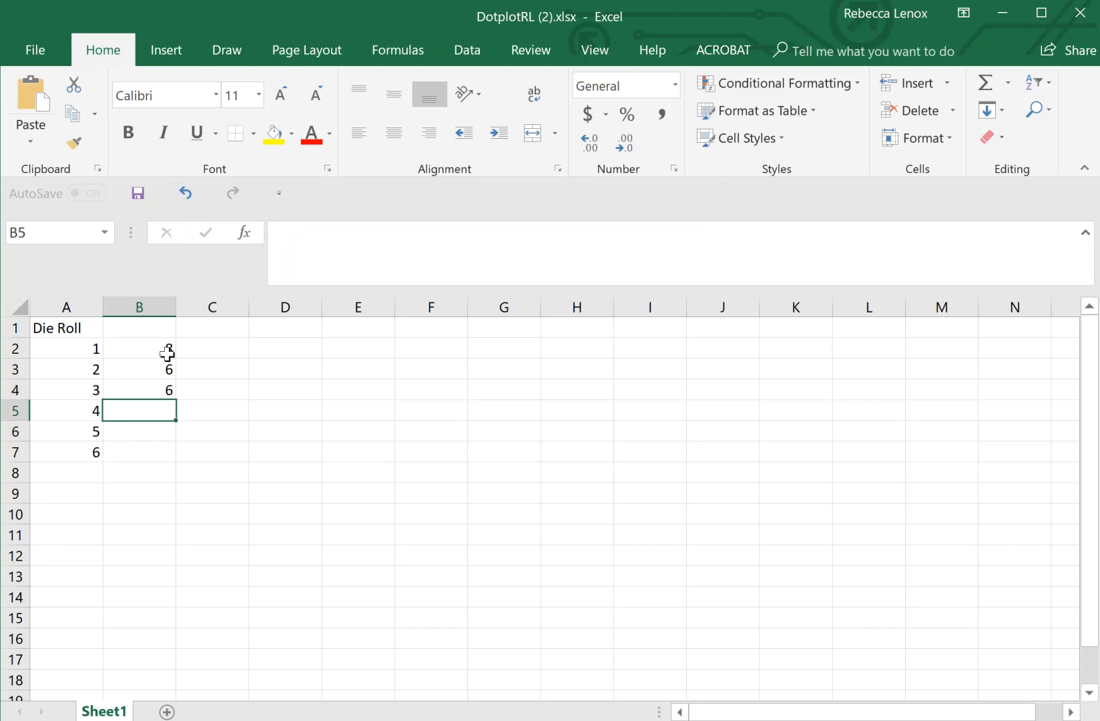
type("9")
key("Return")
type("7")
key("Return")
type("14")
left_click(206, 454)
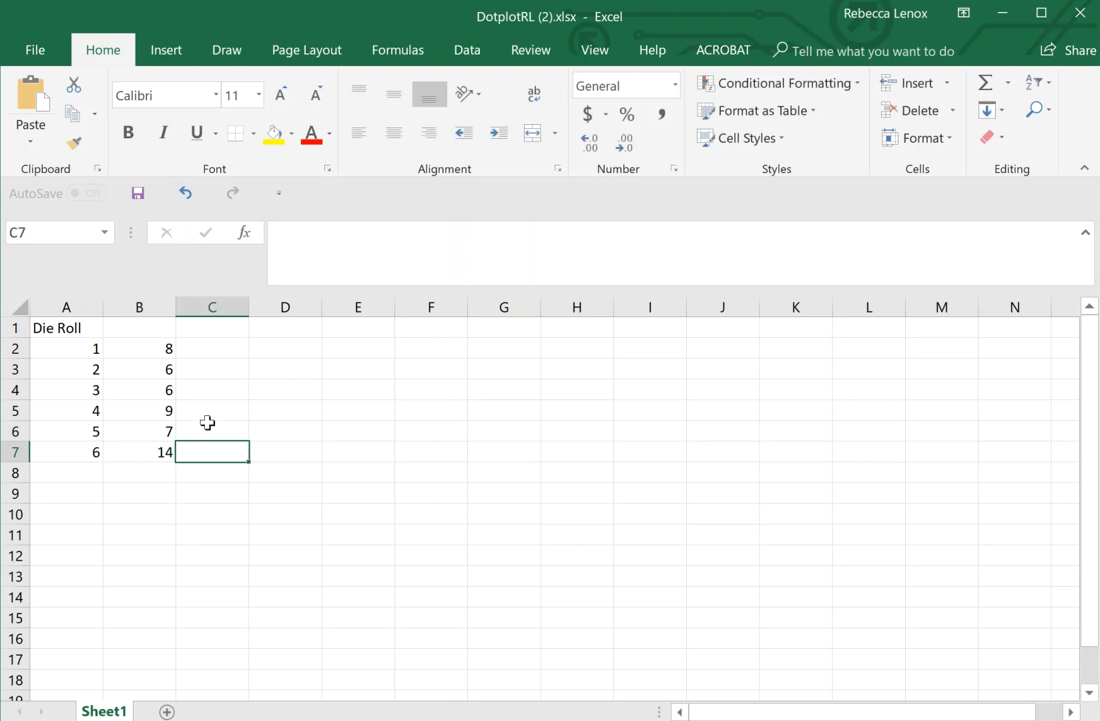
left_click(215, 347)
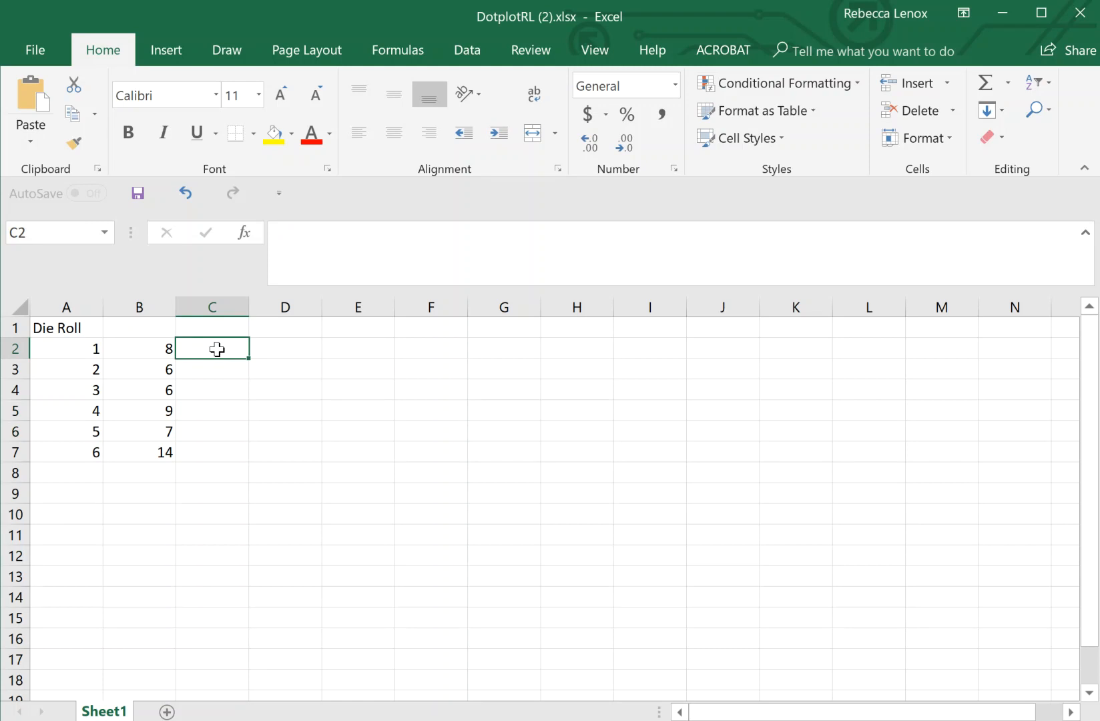
left_click(244, 233)
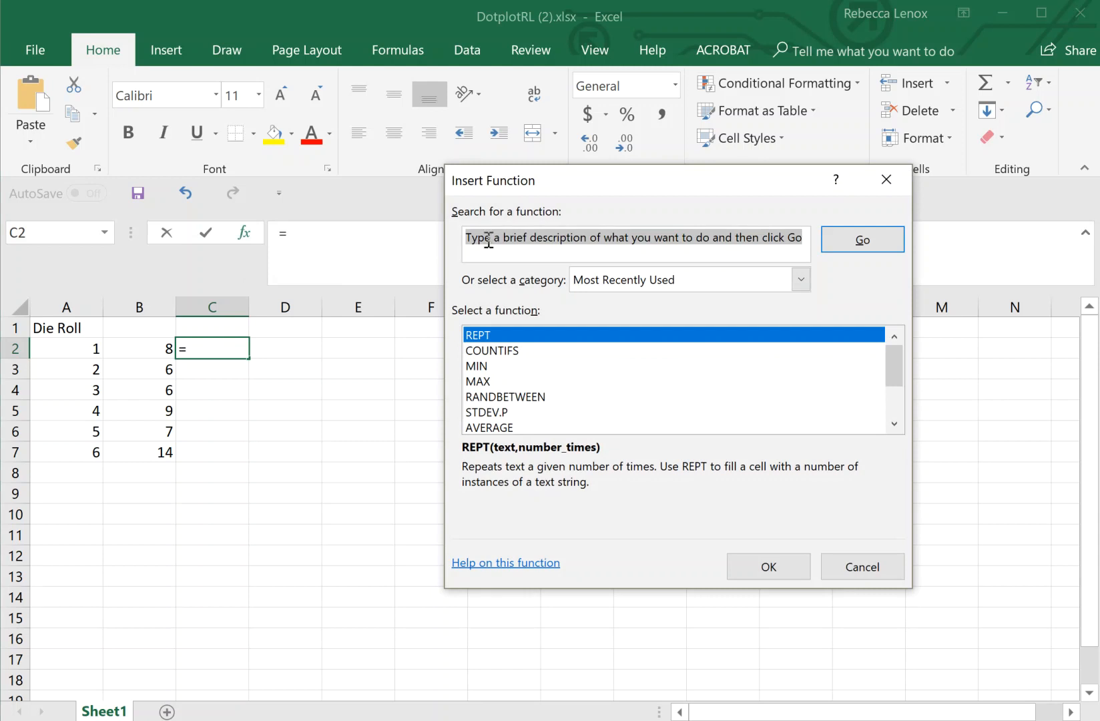
- Search the function list for 'repeat' and pick REPT for cell C2
type("repeat")
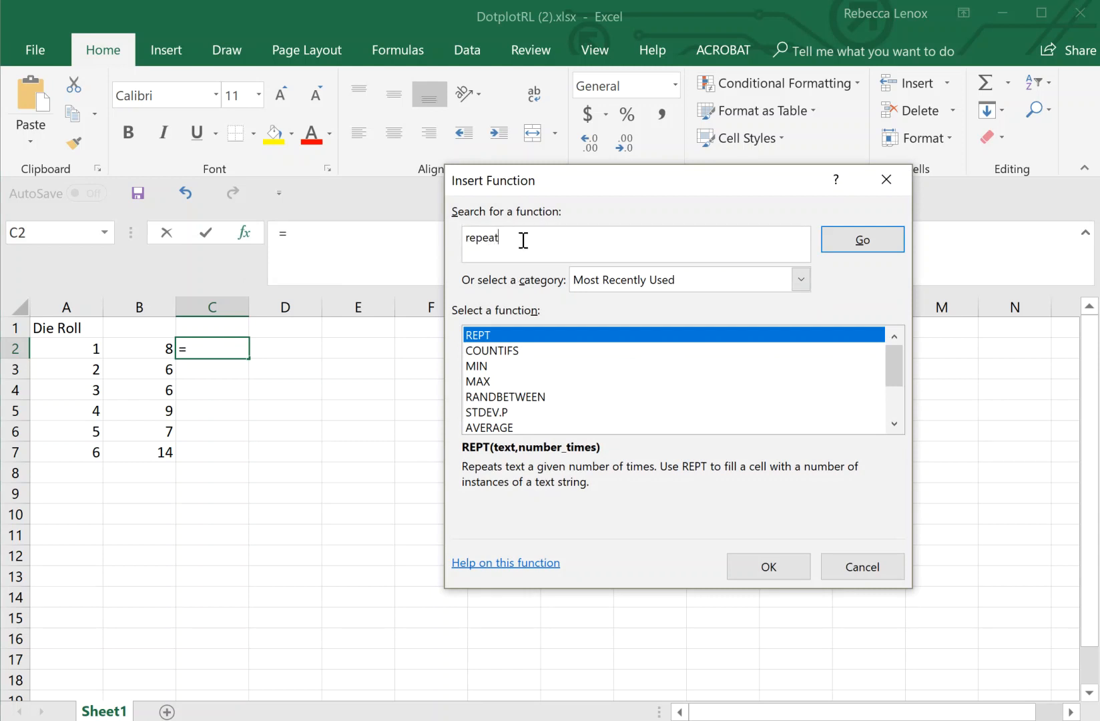
left_click(839, 242)
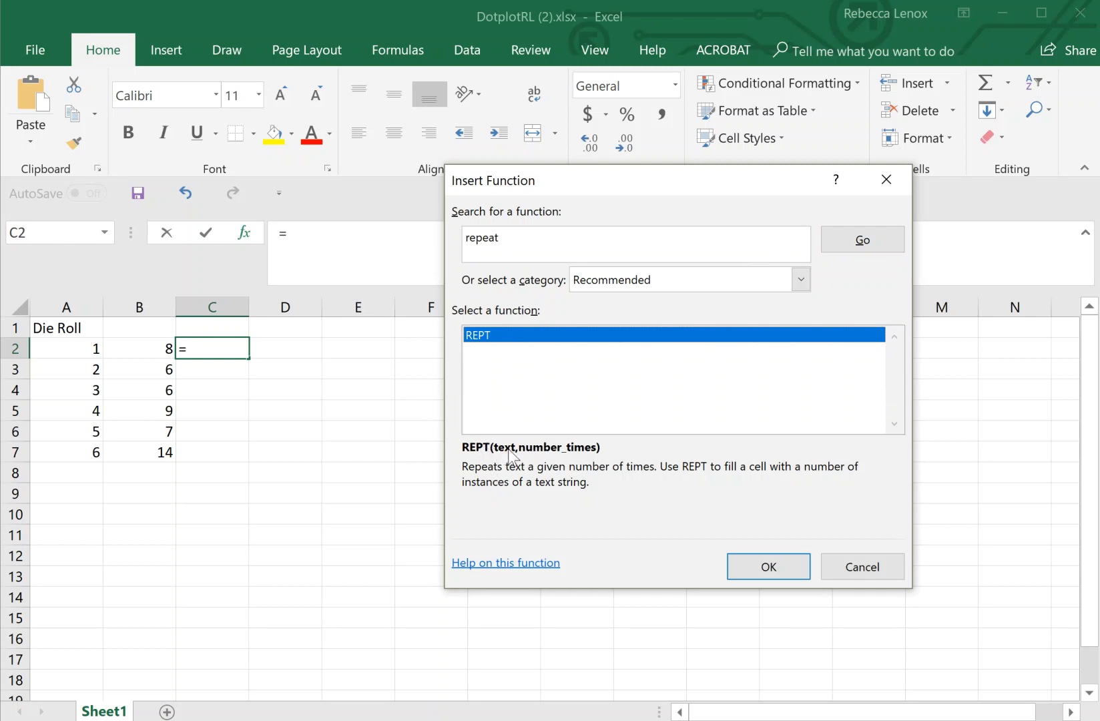
left_click(767, 569)
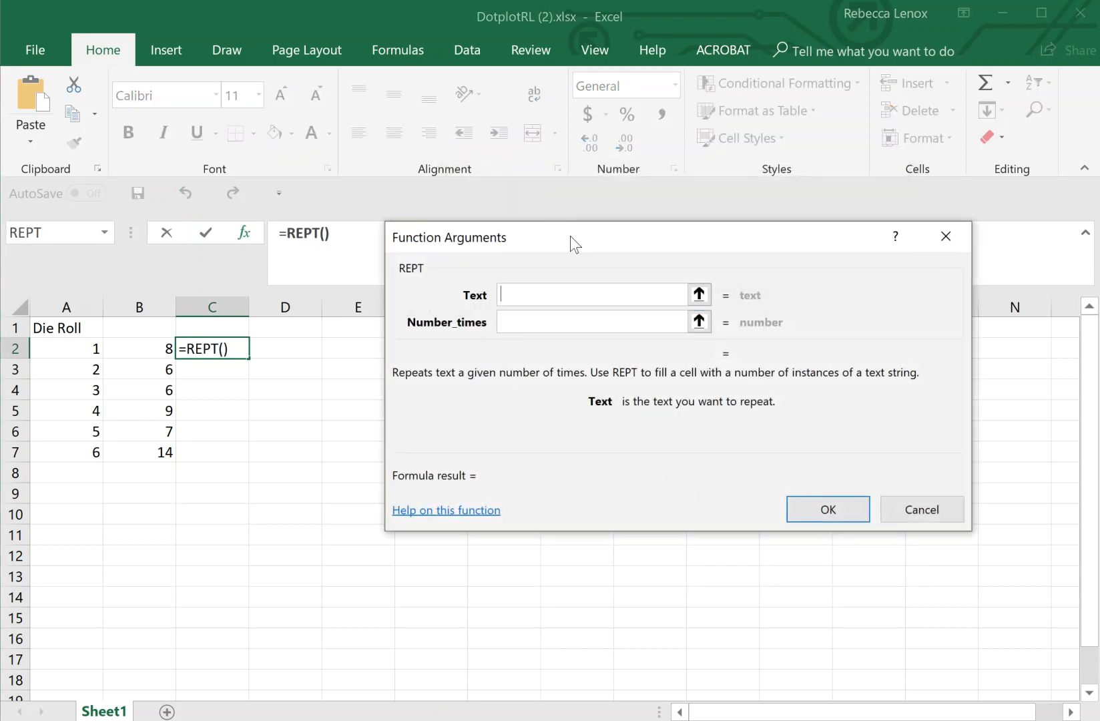
- Fill the REPT arguments with Text "X" and Number_times B2
left_click_drag(570, 237, 540, 221)
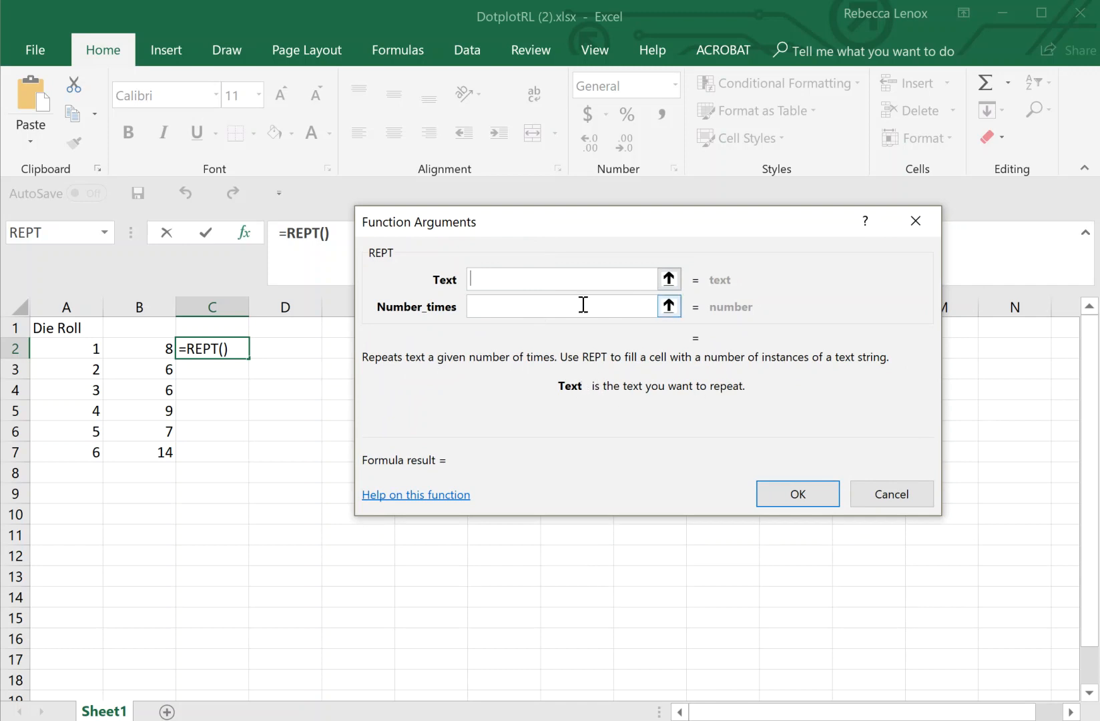
type("A")
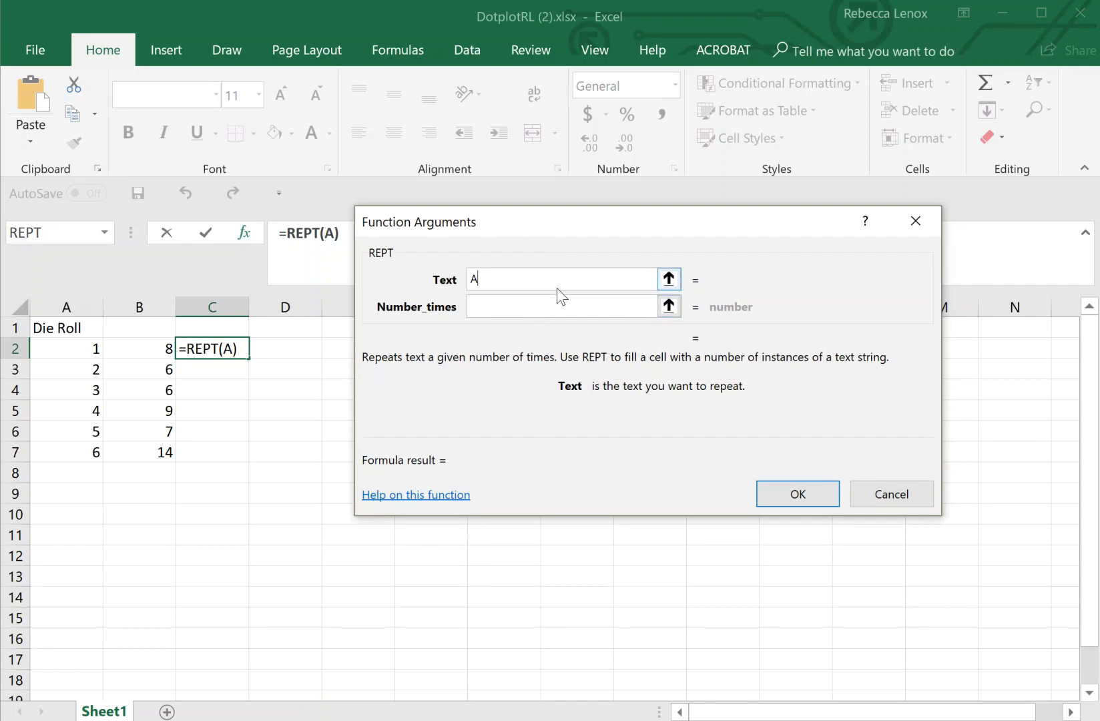
left_click(492, 306)
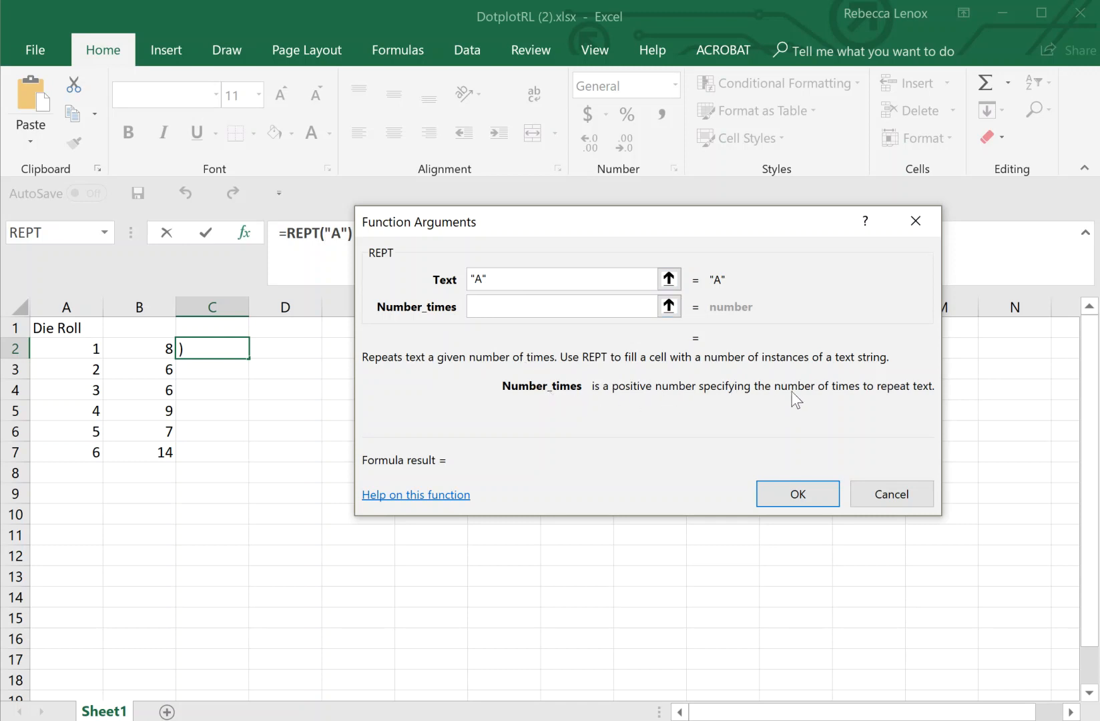
left_click(161, 348)
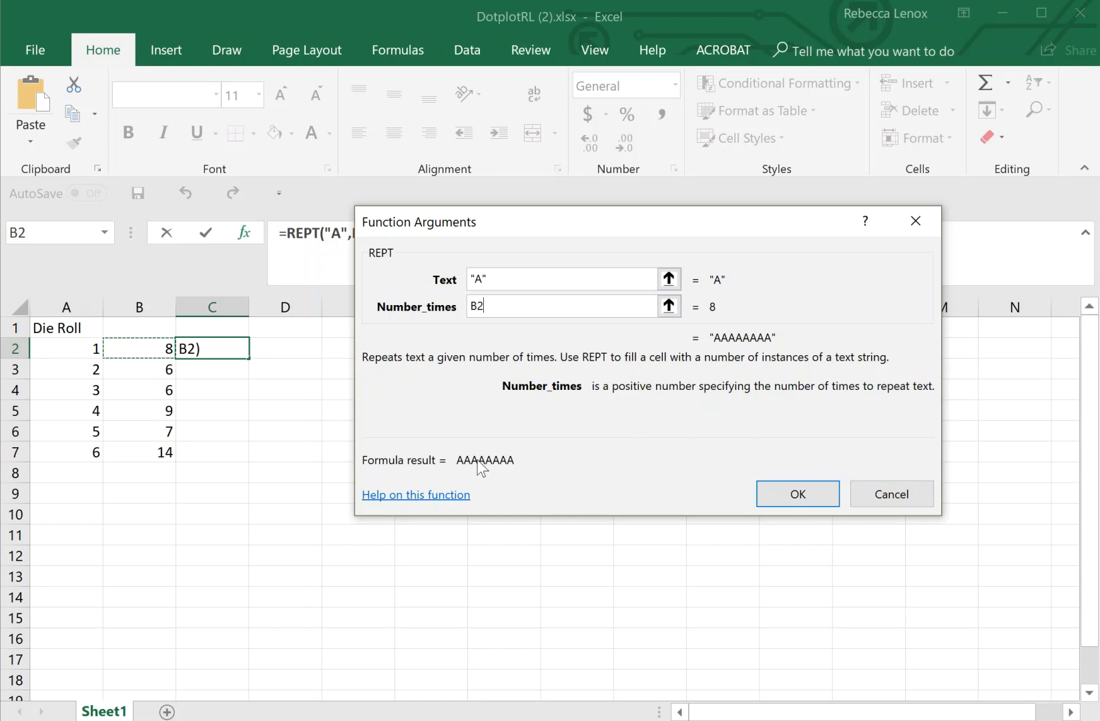
left_click(479, 280)
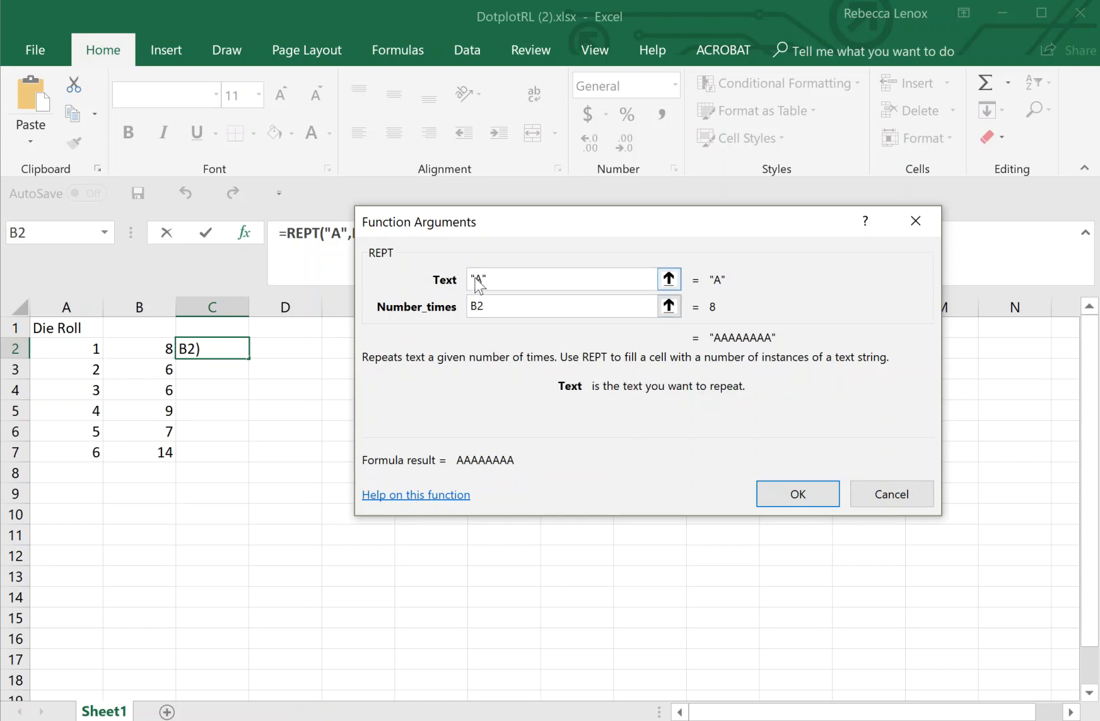
type("X")
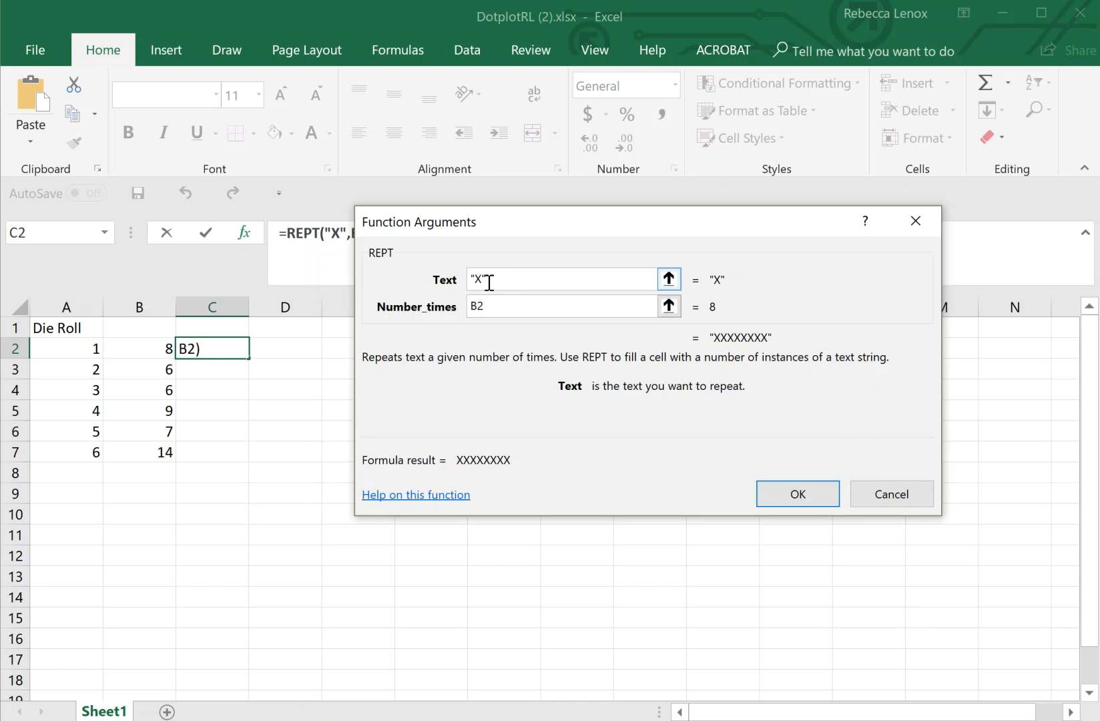
left_click_drag(489, 283, 465, 284)
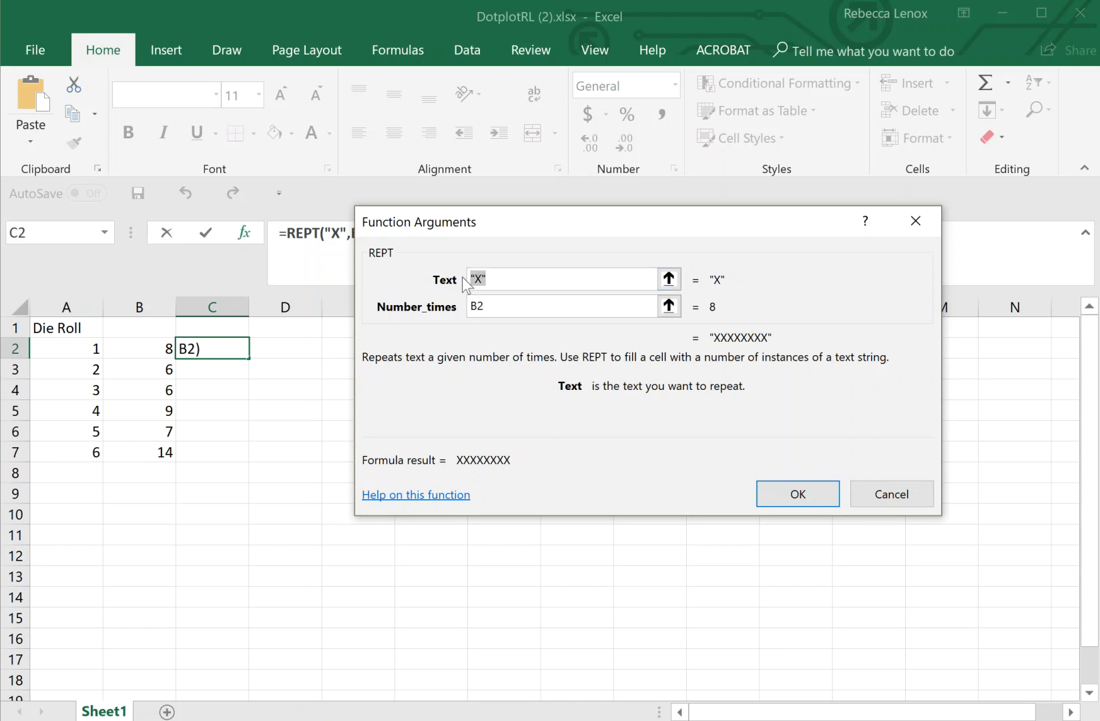
- Try CHAR(149) as the repeated text, then cancel the REPT function setup
type("CHAR(")
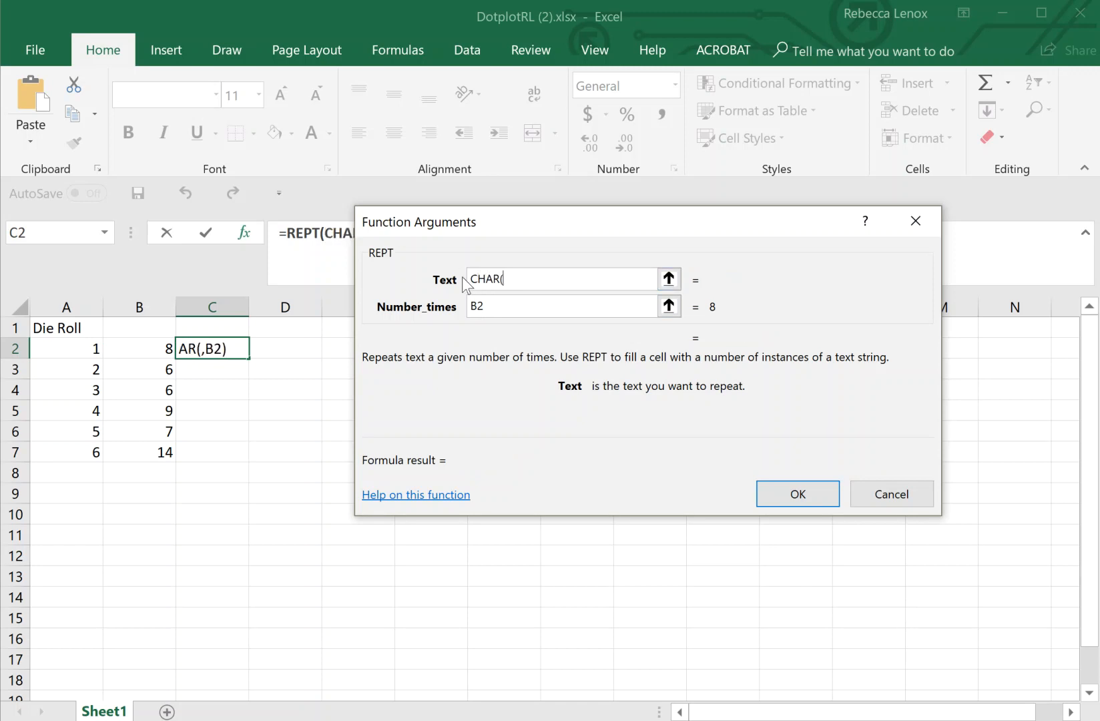
type("149)")
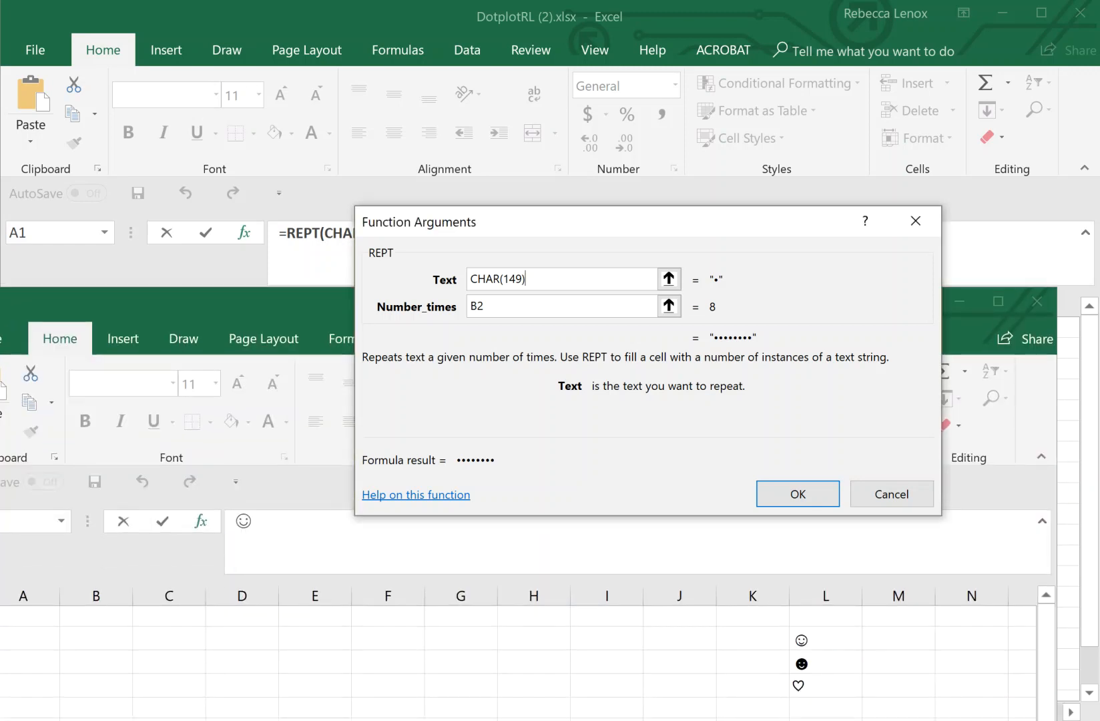
left_click(806, 687)
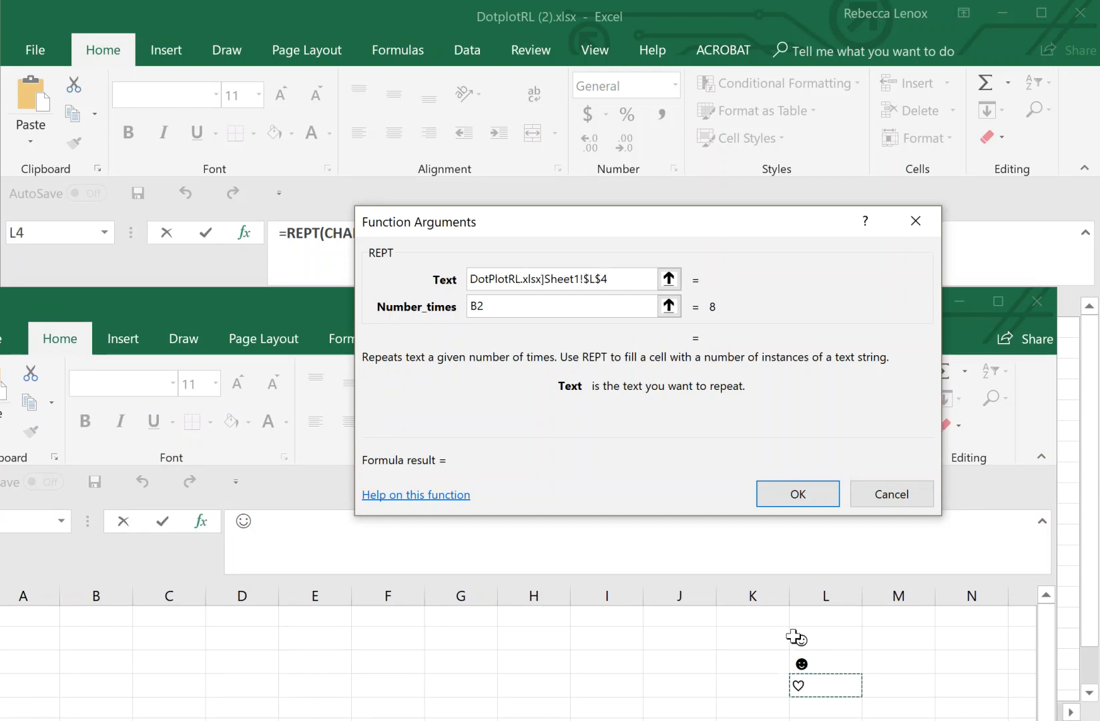
left_click(914, 499)
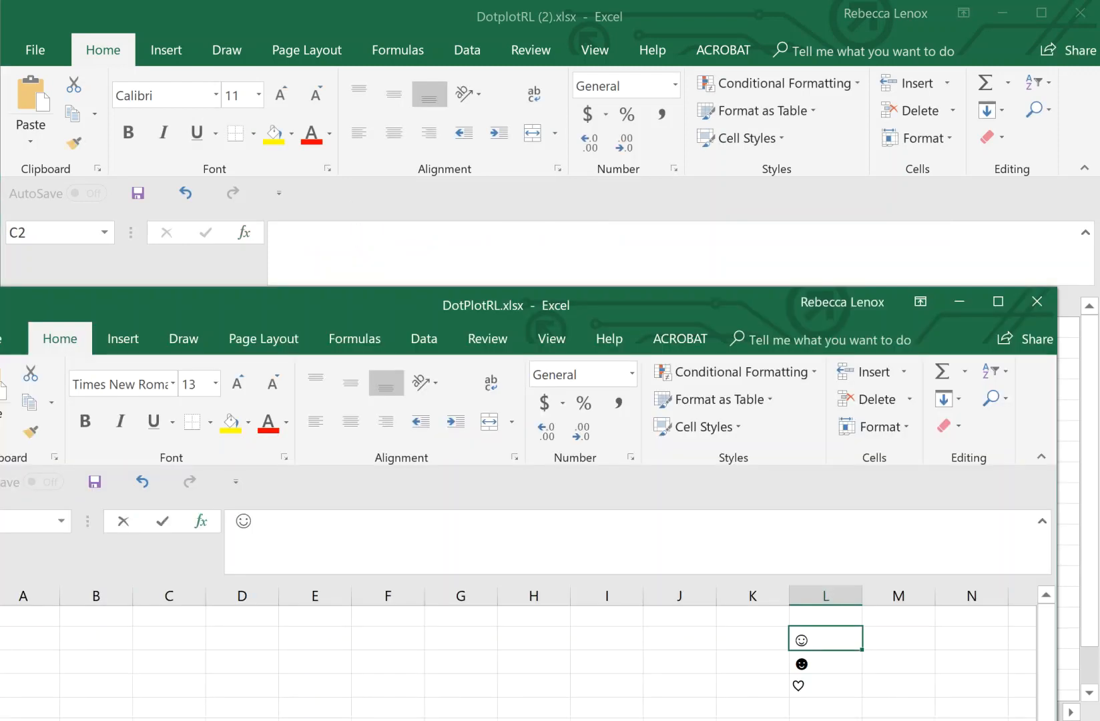
- Copy the heart symbol from cell L4 of DotPlotRL.xlsx and move that window aside
left_click(801, 683)
right_click(804, 684)
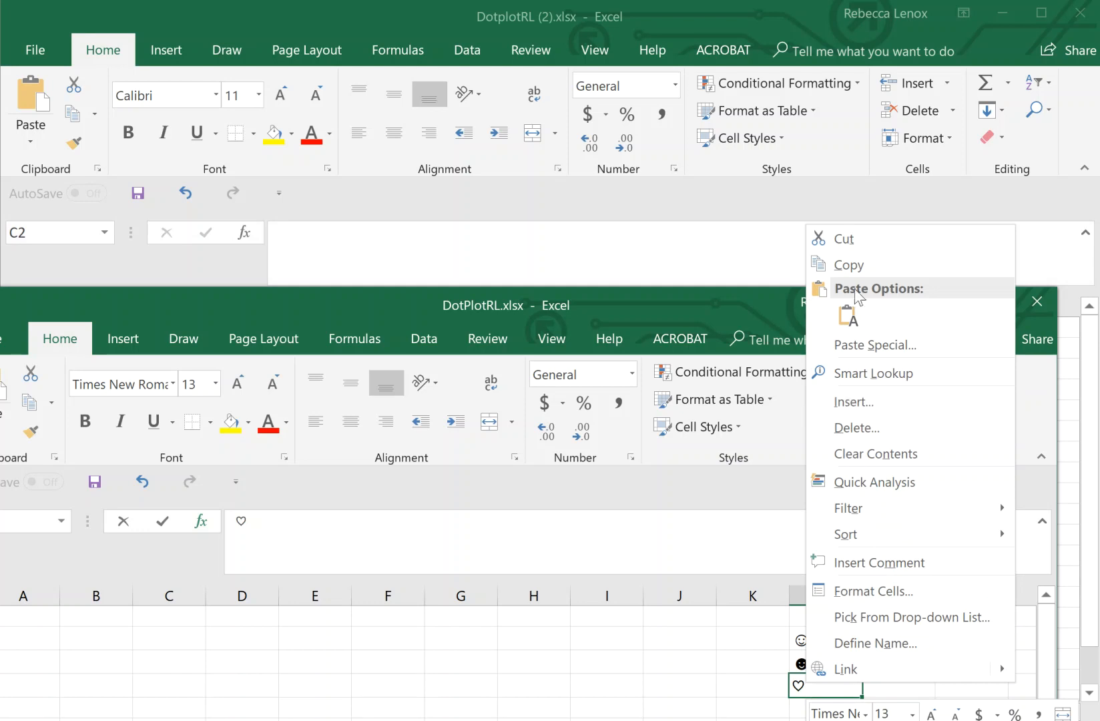
left_click(843, 264)
left_click_drag(678, 299, 587, 718)
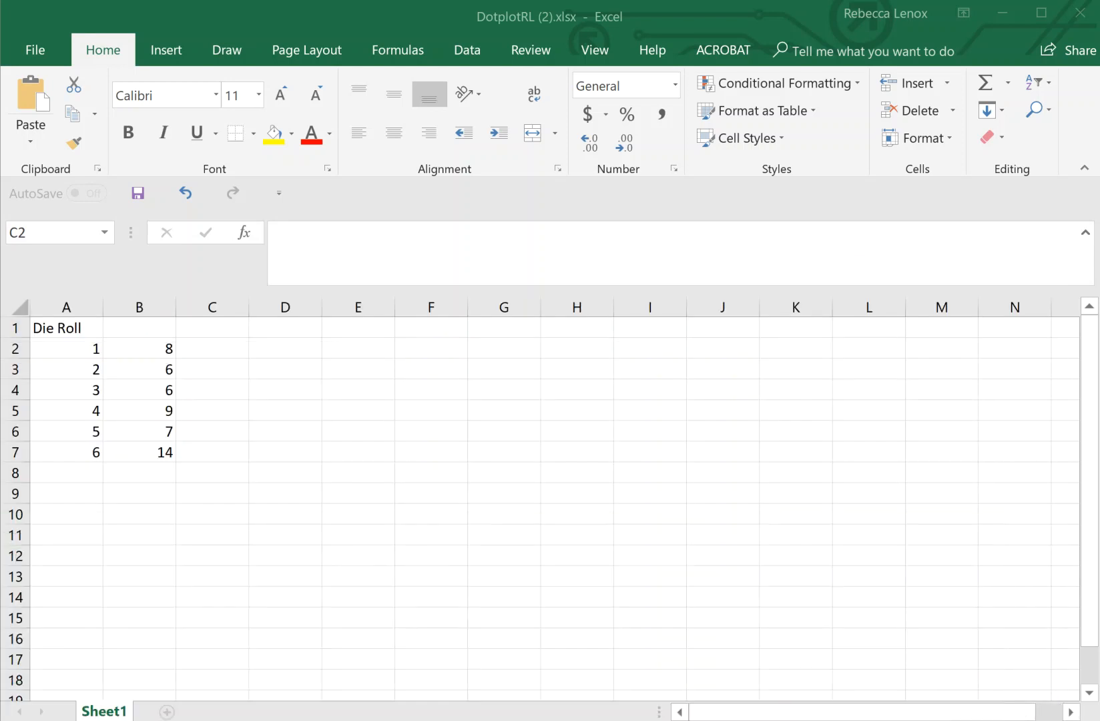
- Enter =REPT("♡",B2) in C2, pasting the heart as Text and using B2 as the count
left_click(229, 345)
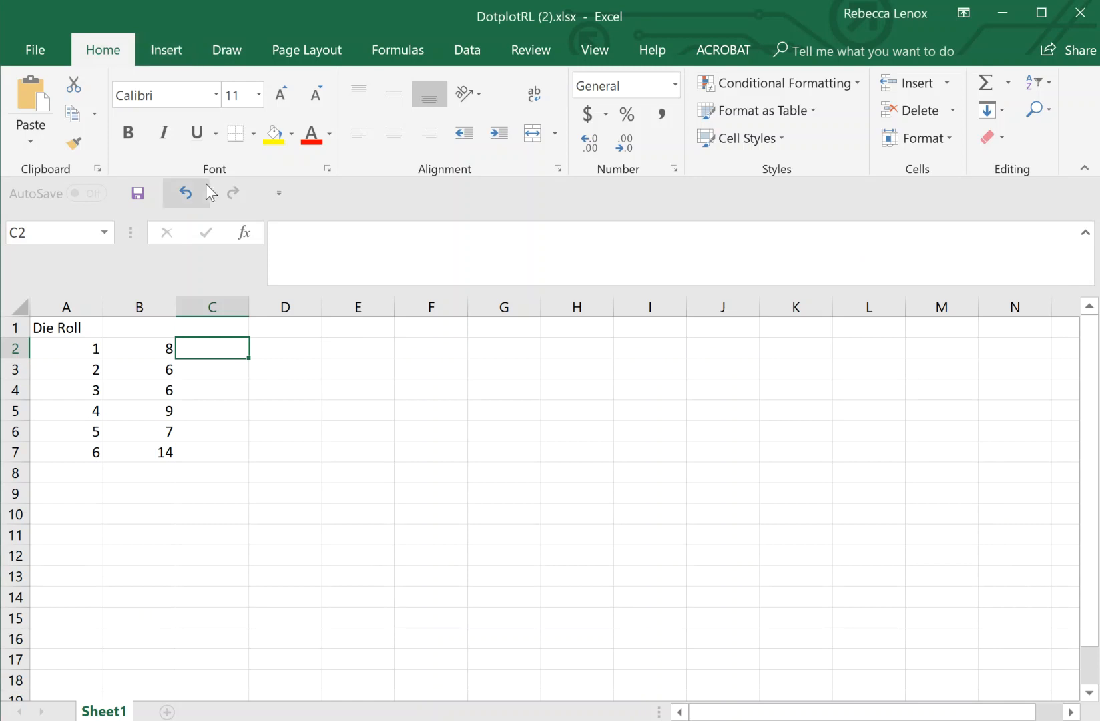
left_click(243, 234)
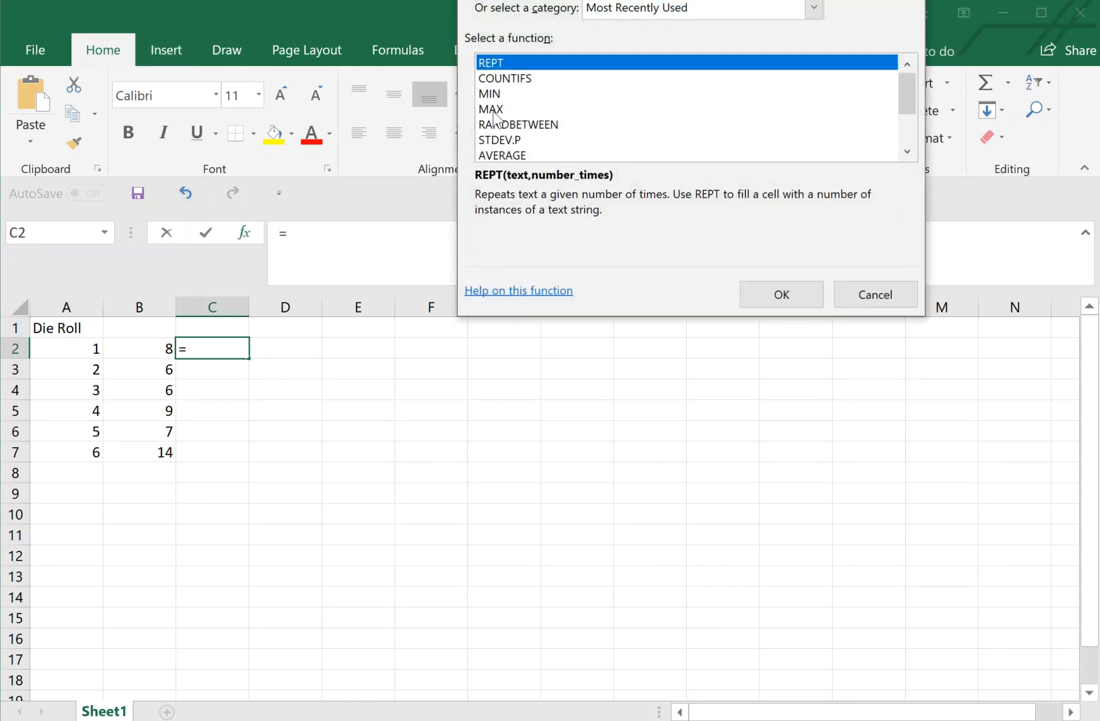
left_click_drag(640, 0, 625, 89)
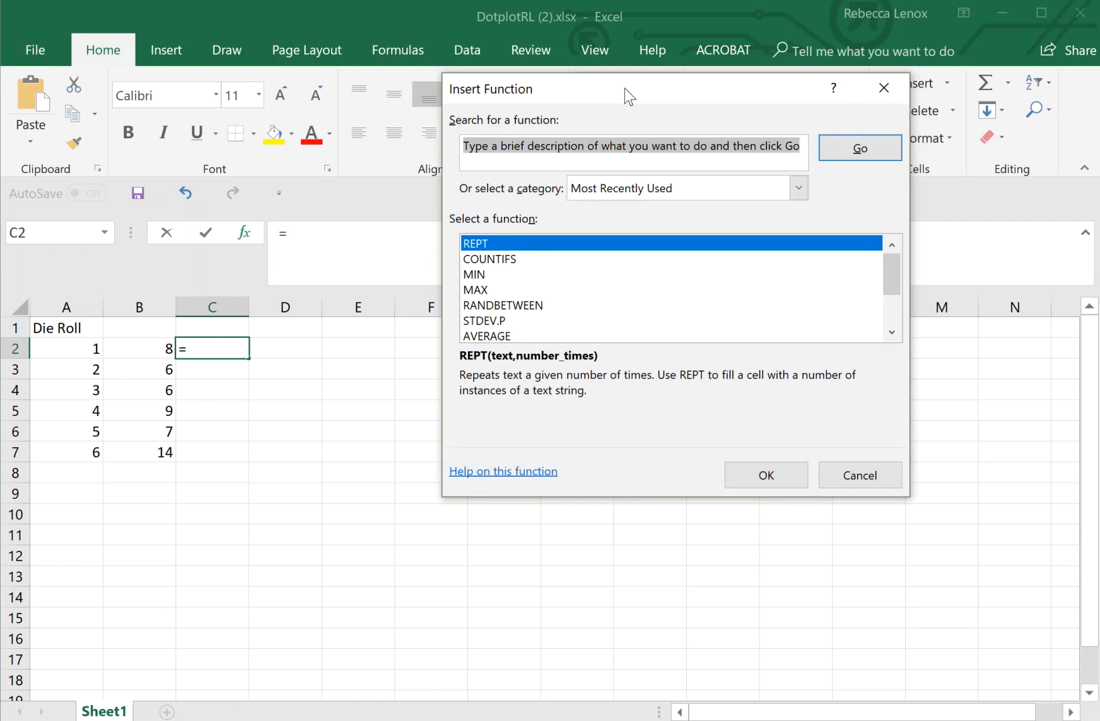
left_click(734, 479)
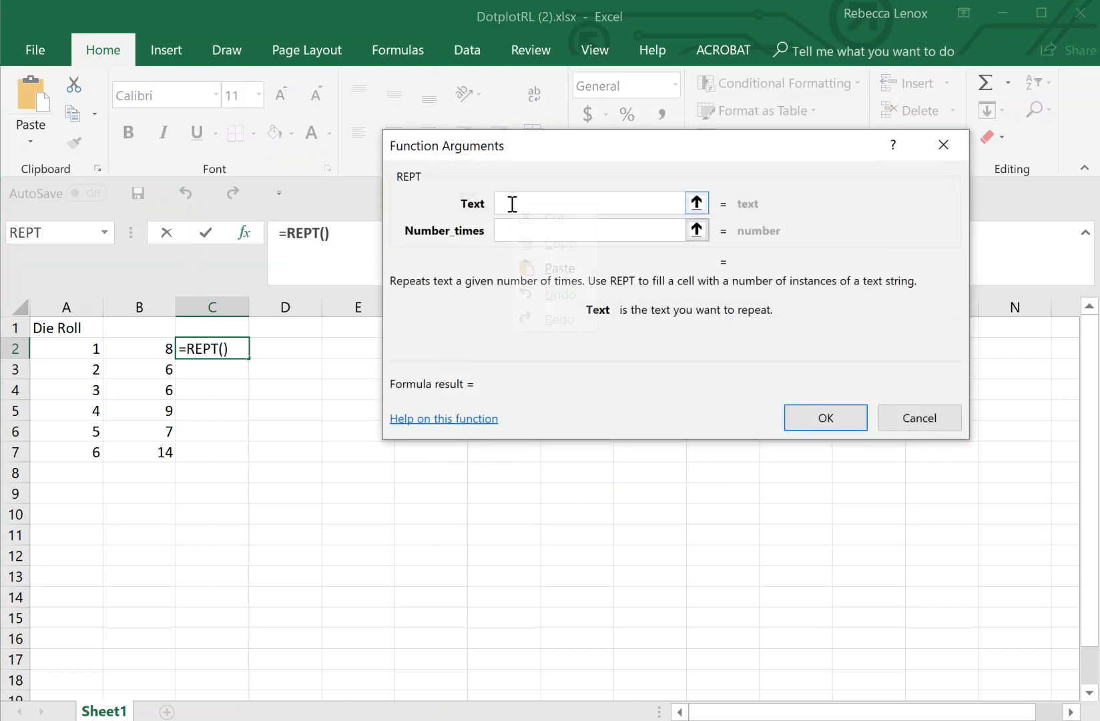
left_click(558, 272)
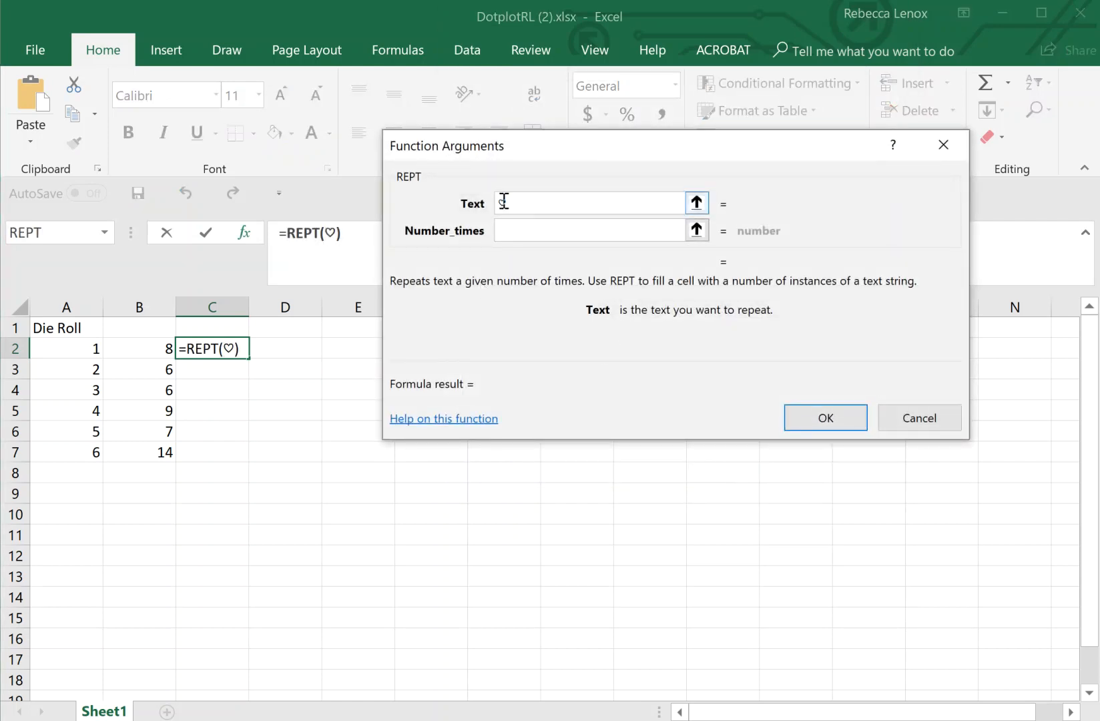
left_click(513, 227)
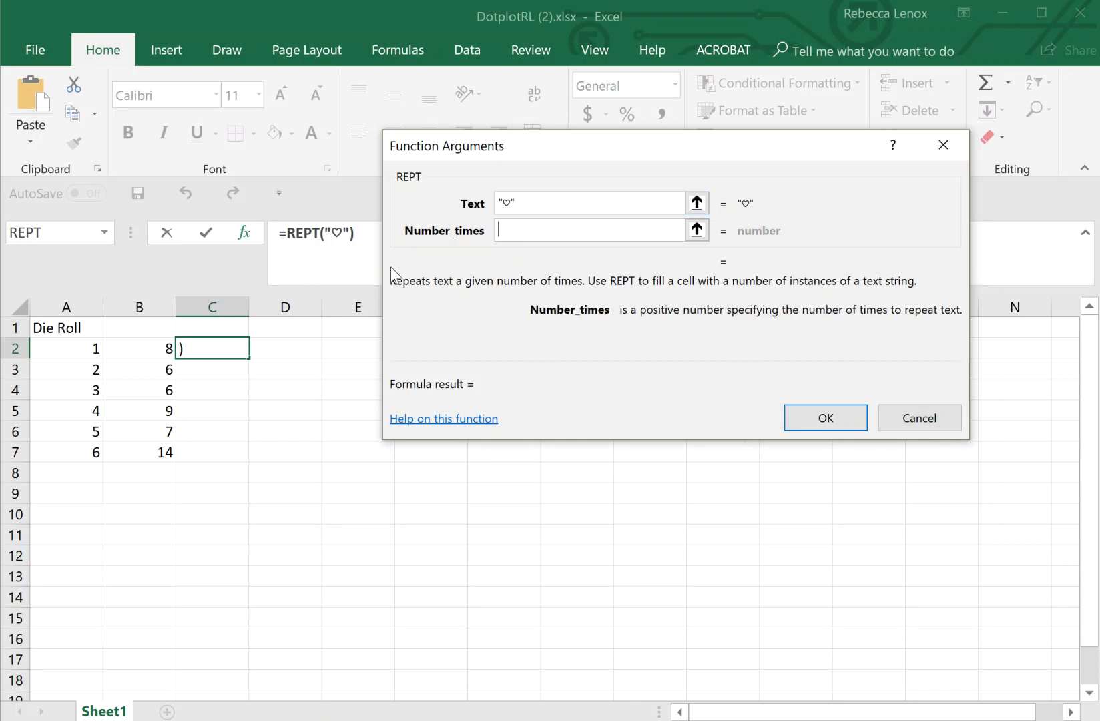
left_click(163, 346)
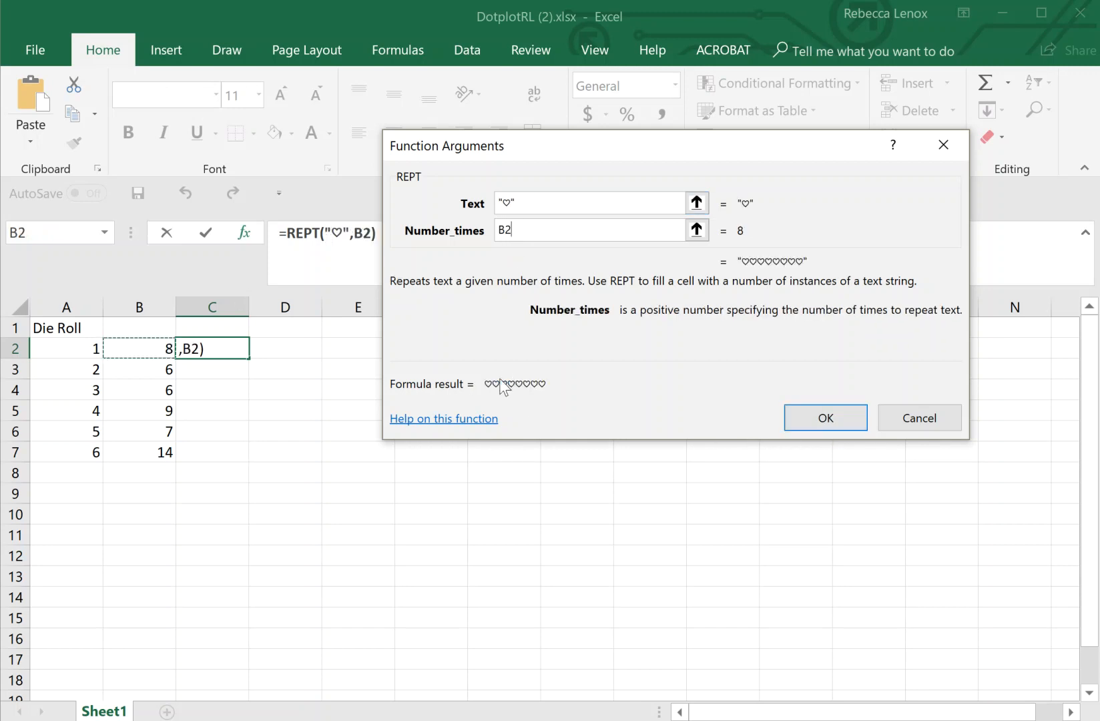
left_click(833, 418)
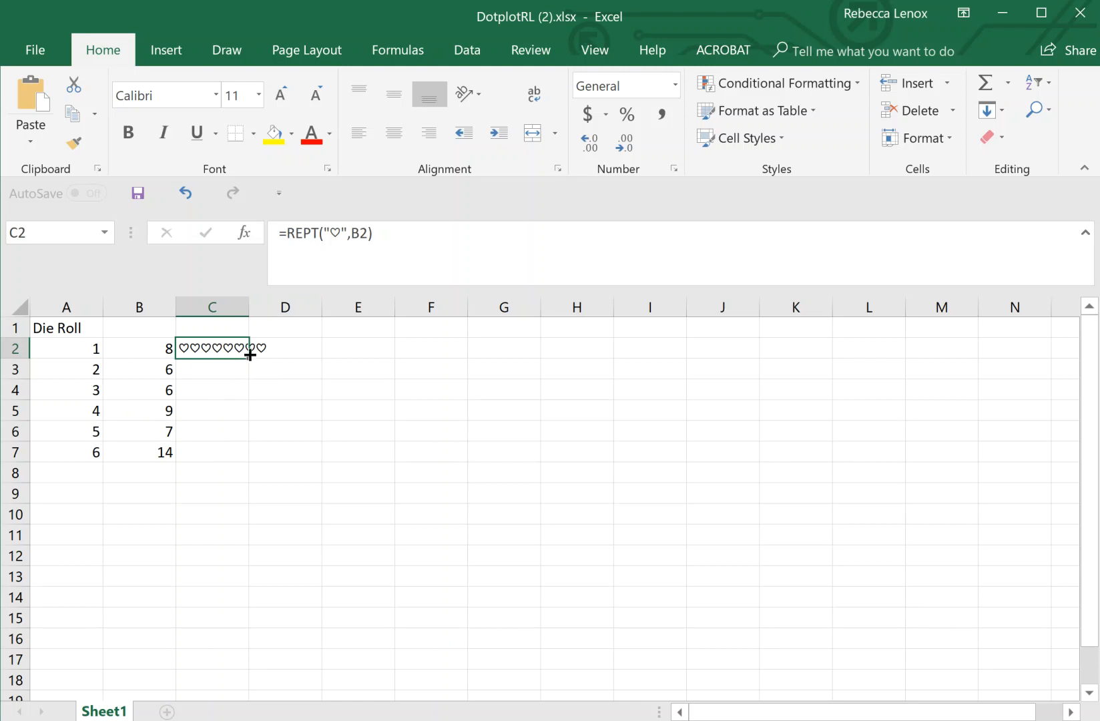
- Fill the heart formula down C2:C7, giving 8, 6, 6, 9, 7 and 14 hearts
left_click_drag(247, 361, 244, 455)
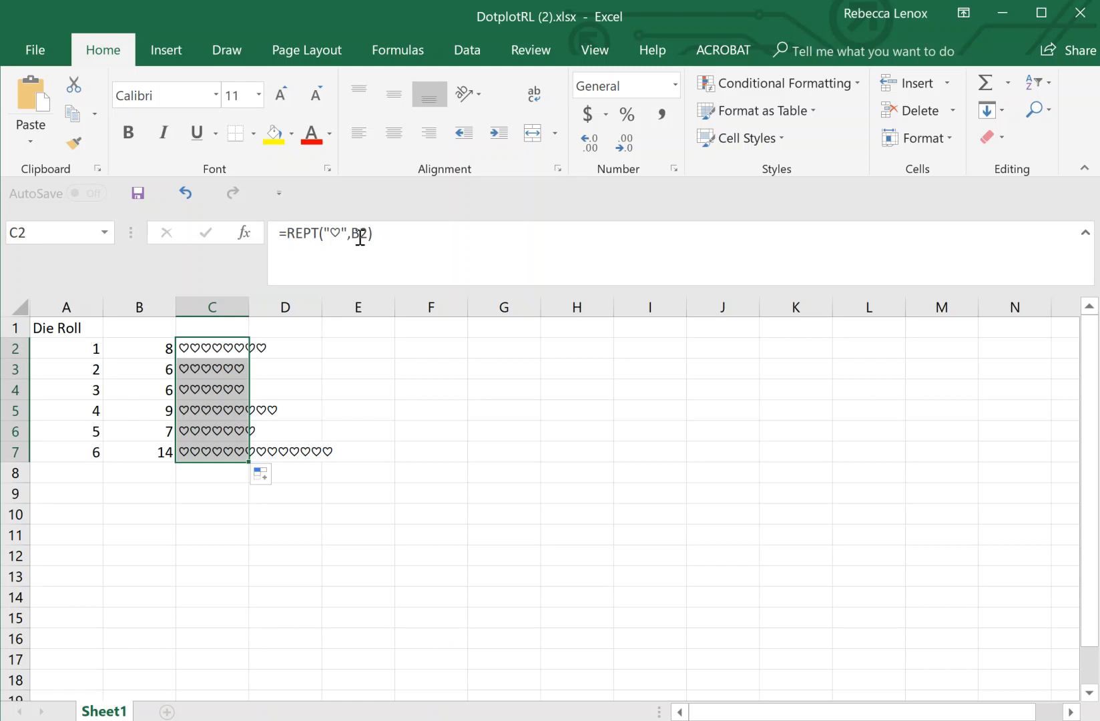
left_click(160, 365)
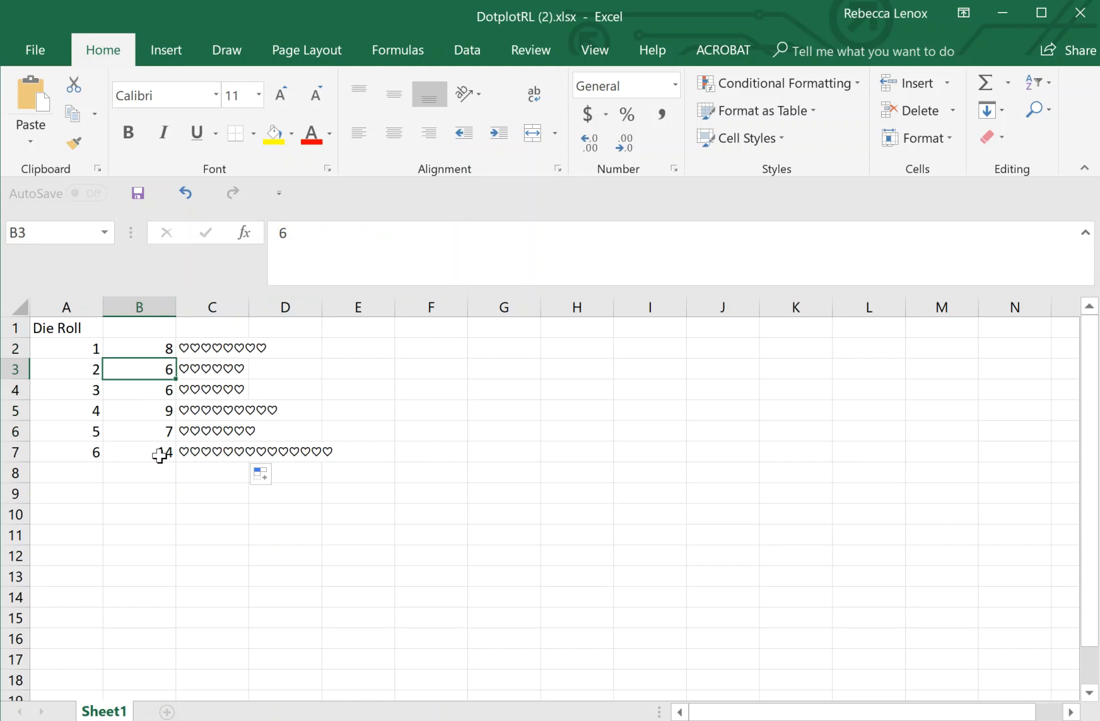
left_click(207, 523)
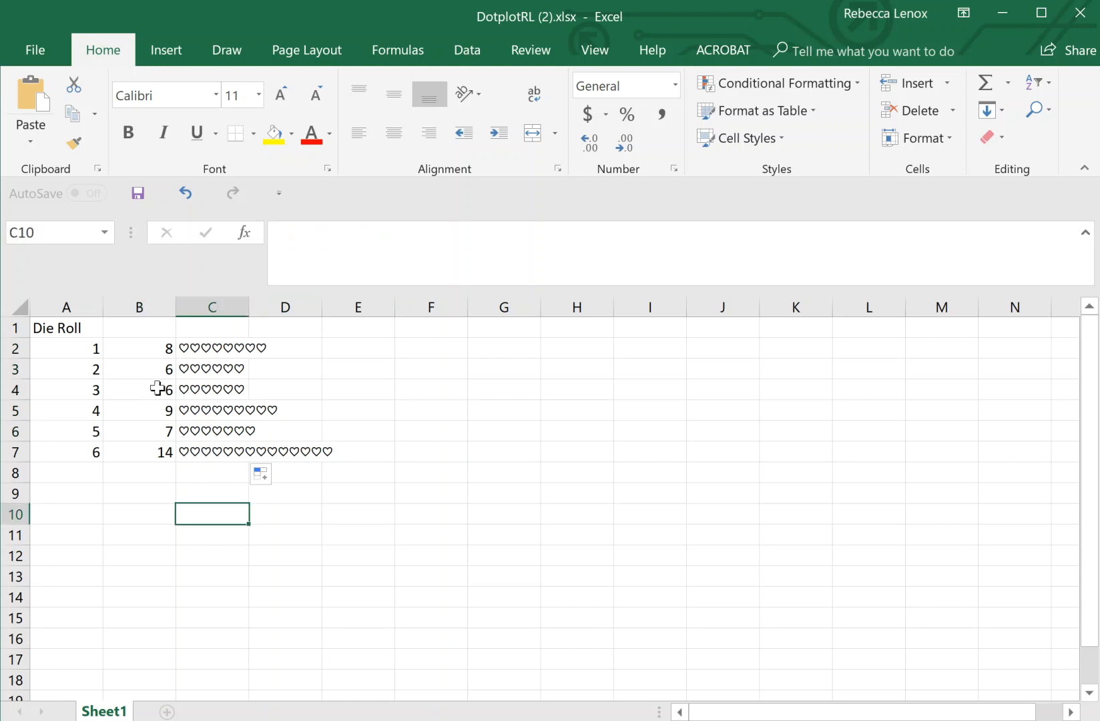
left_click(160, 304)
right_click(159, 305)
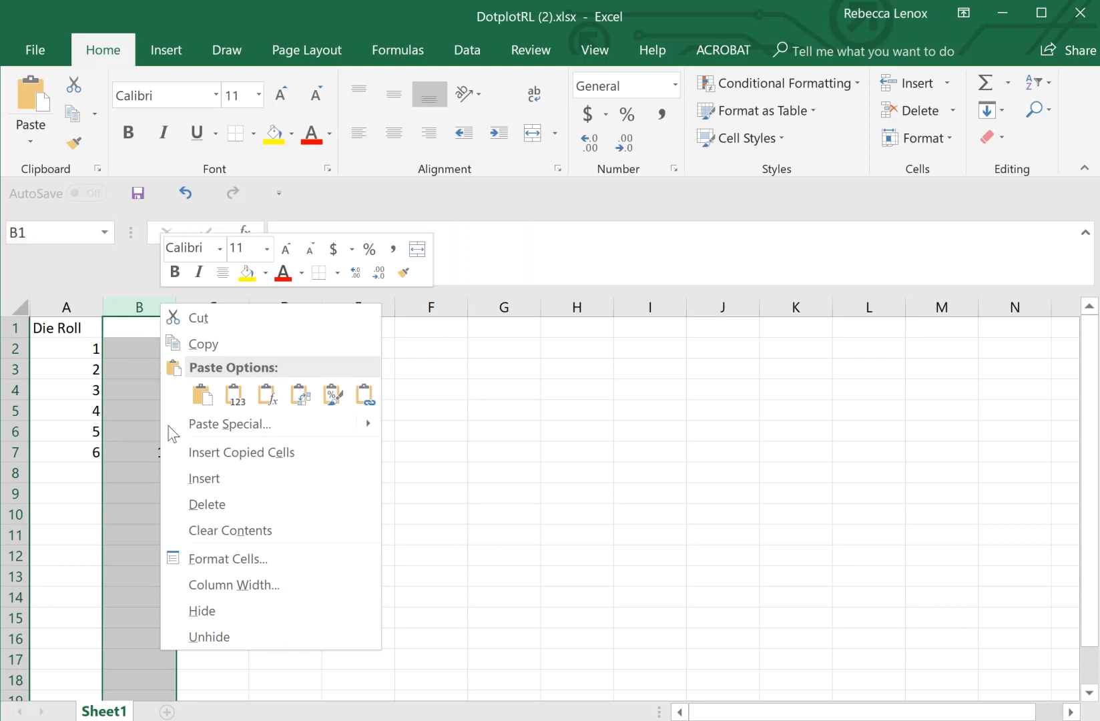
left_click(199, 614)
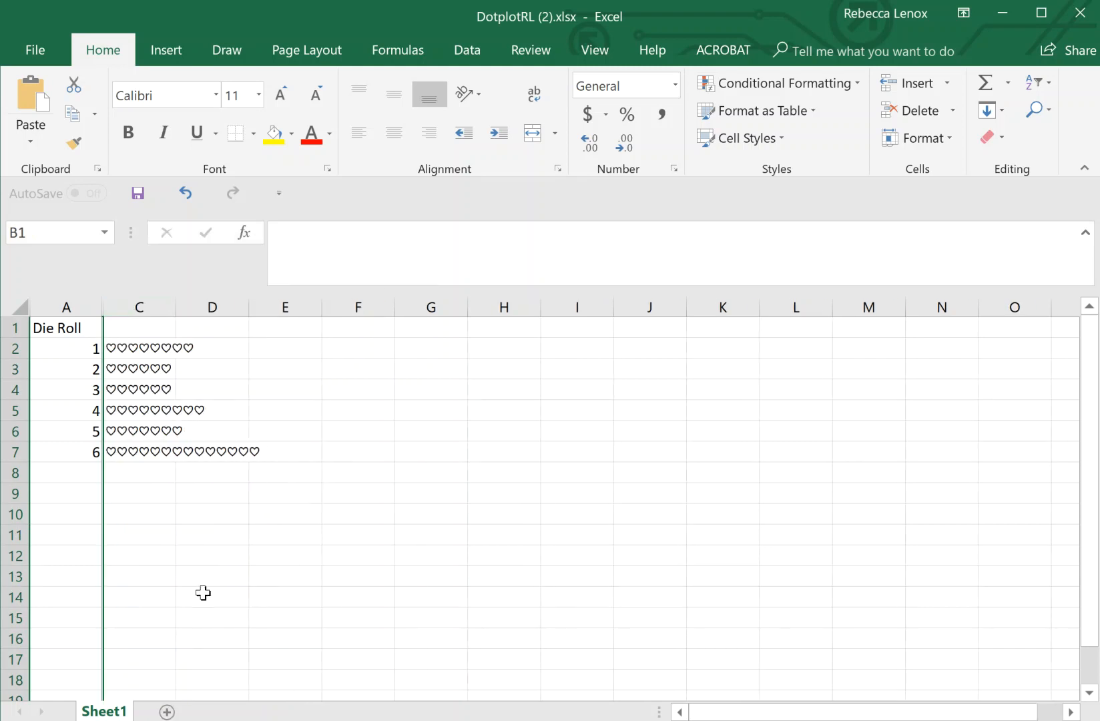
left_click(198, 512)
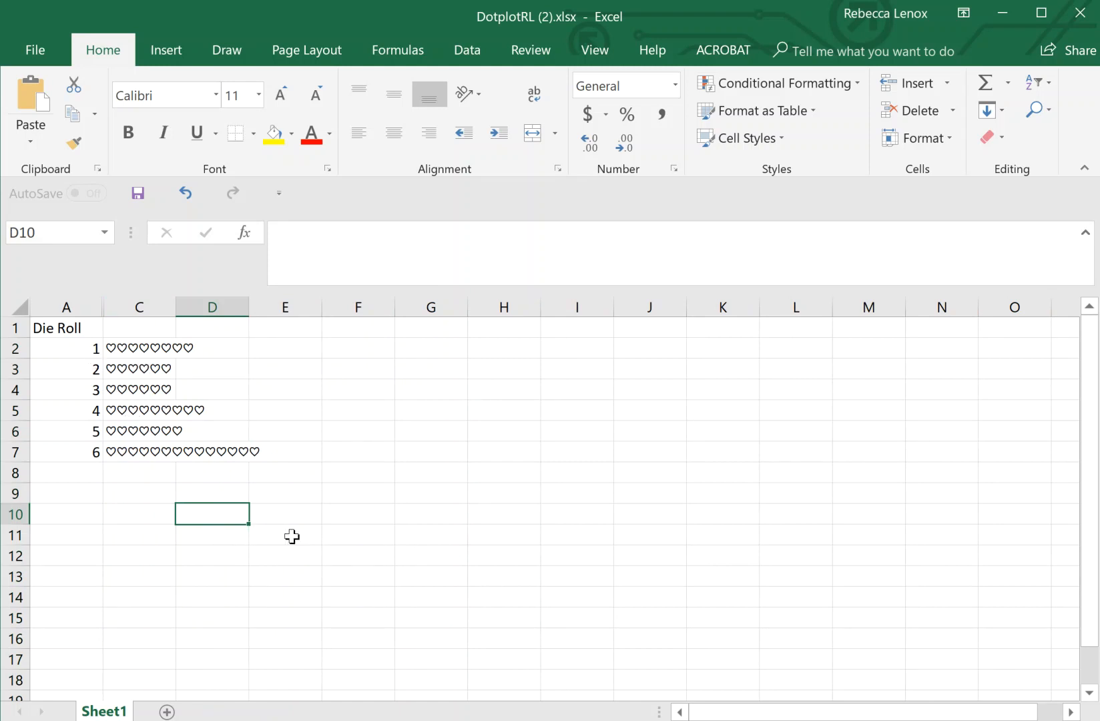
left_click(348, 534)
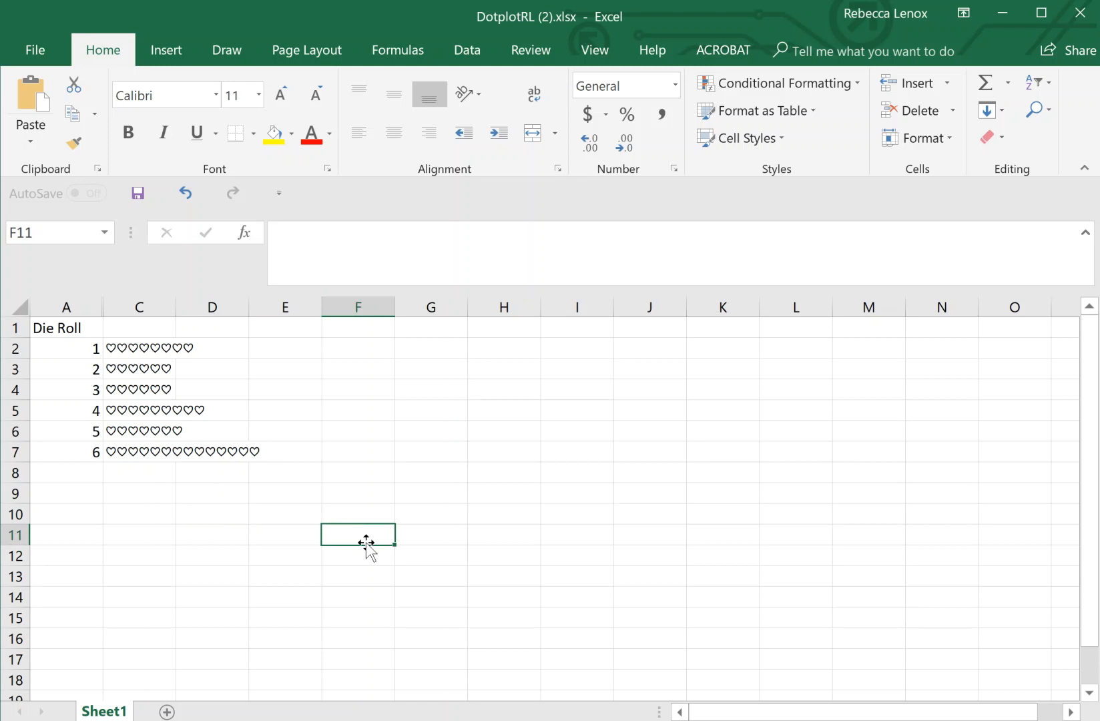
right_click(104, 310)
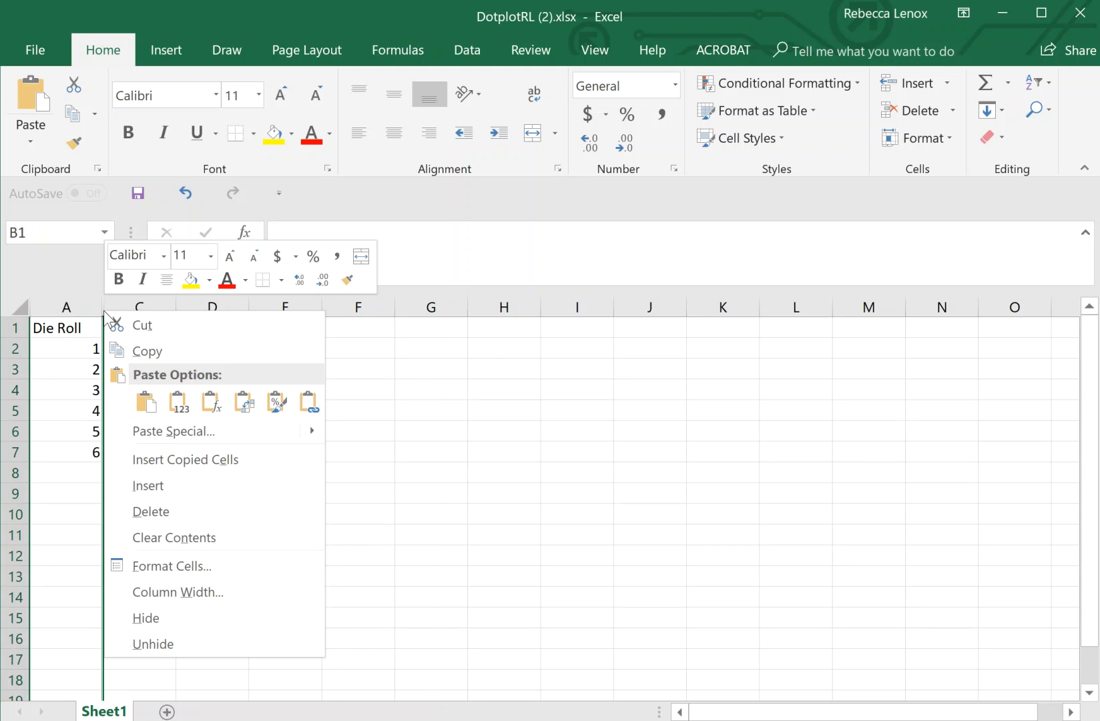
left_click(178, 641)
left_click(147, 467)
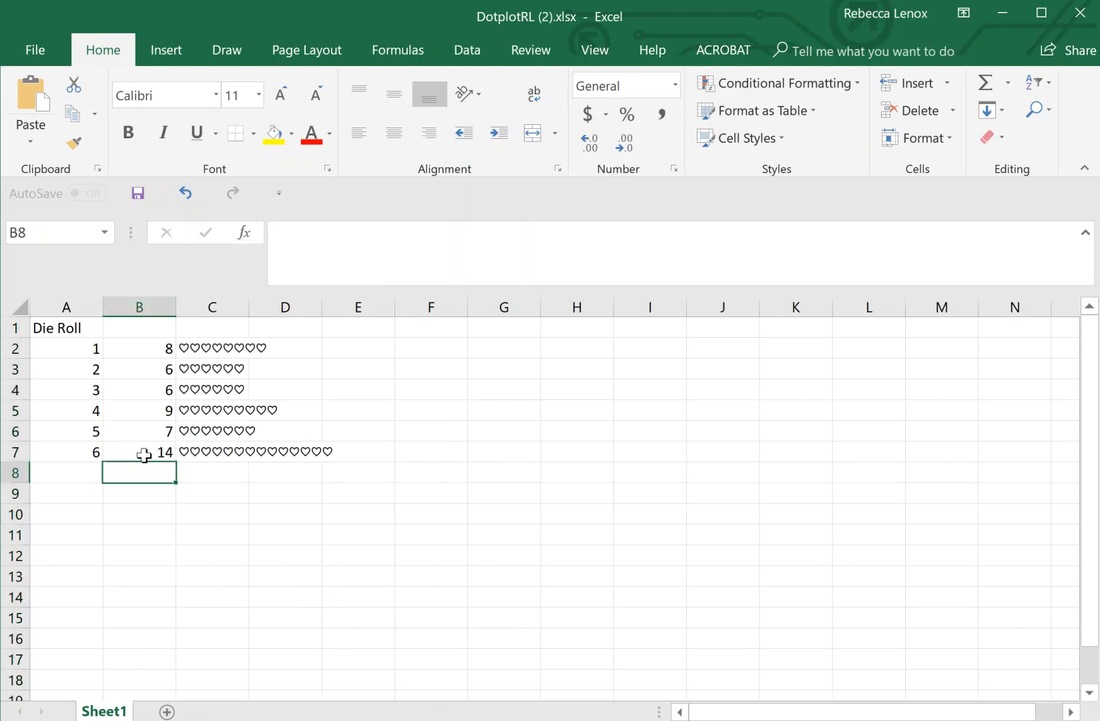
left_click_drag(70, 351, 124, 452)
right_click(124, 453)
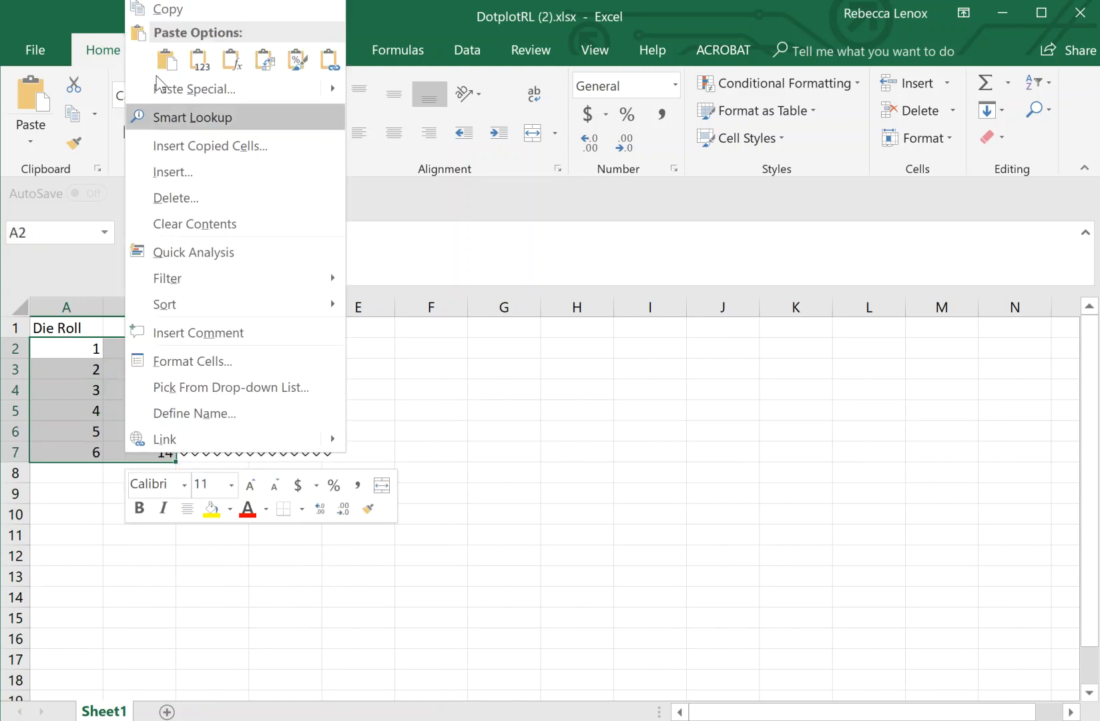
key("Escape")
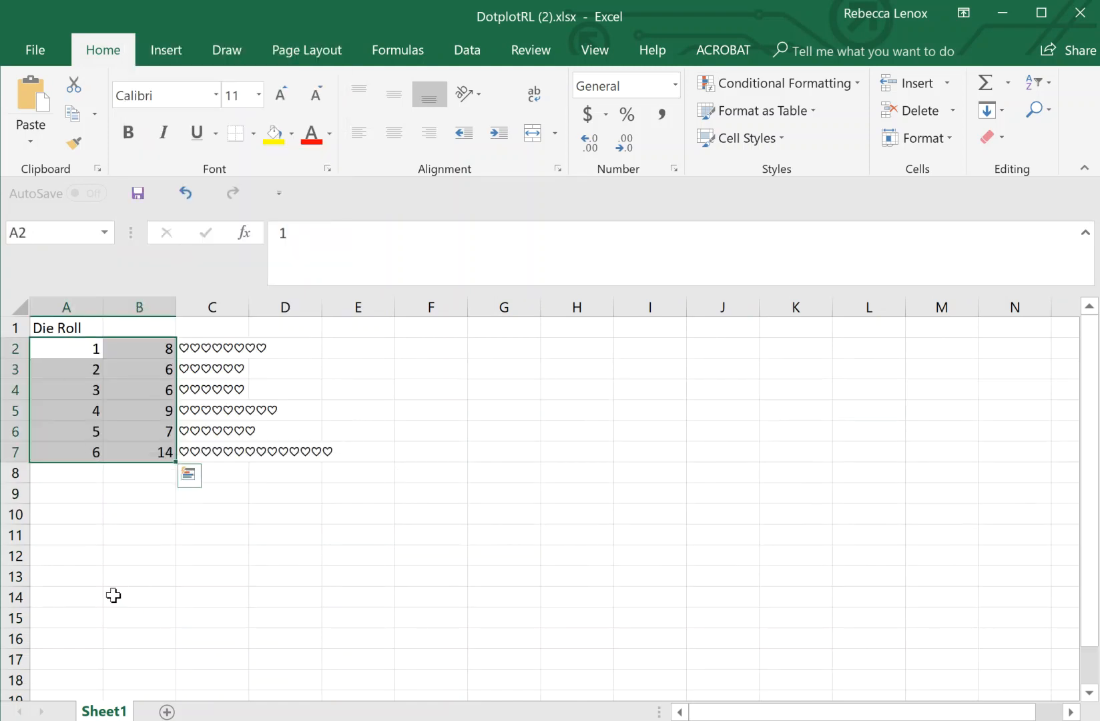
left_click(81, 348)
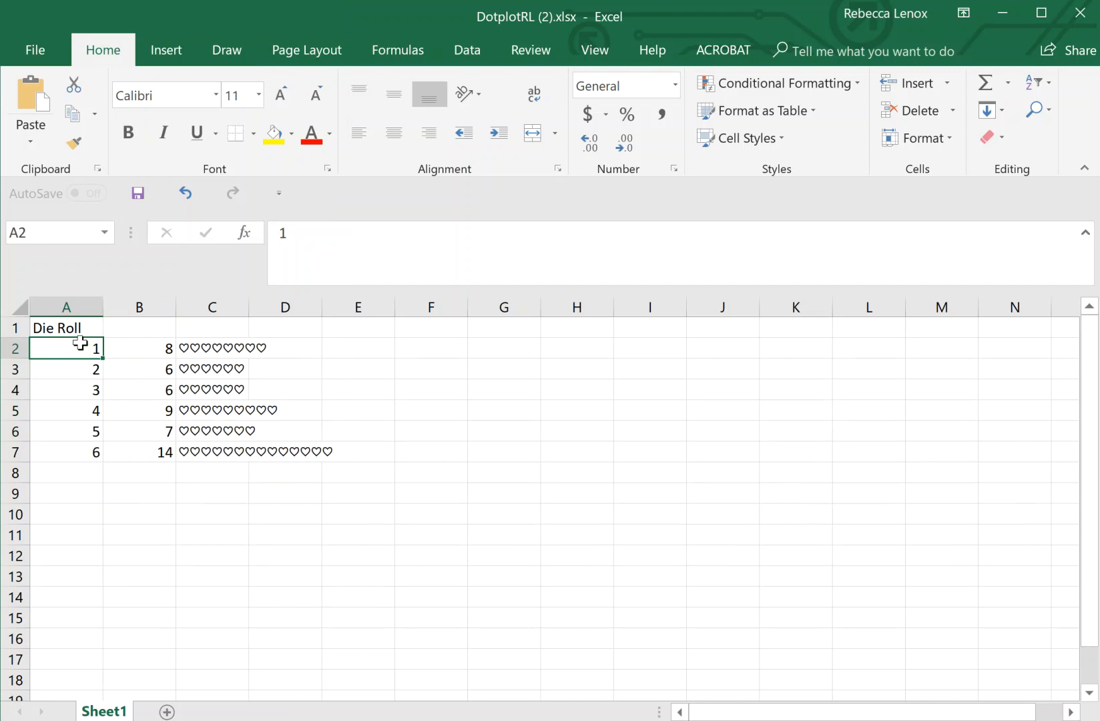
- Copy die rolls A2:A7 and paste them transposed across F11:K11
left_click_drag(80, 343, 76, 456)
key("ctrl+c")
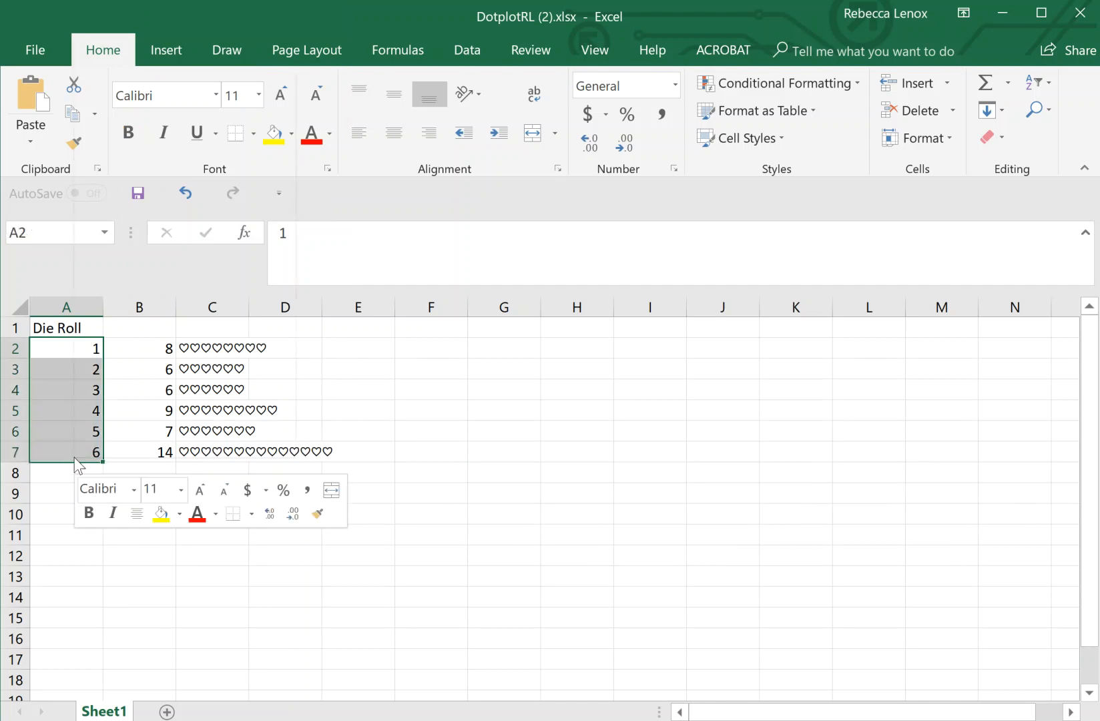
right_click(75, 459)
left_click(114, 15)
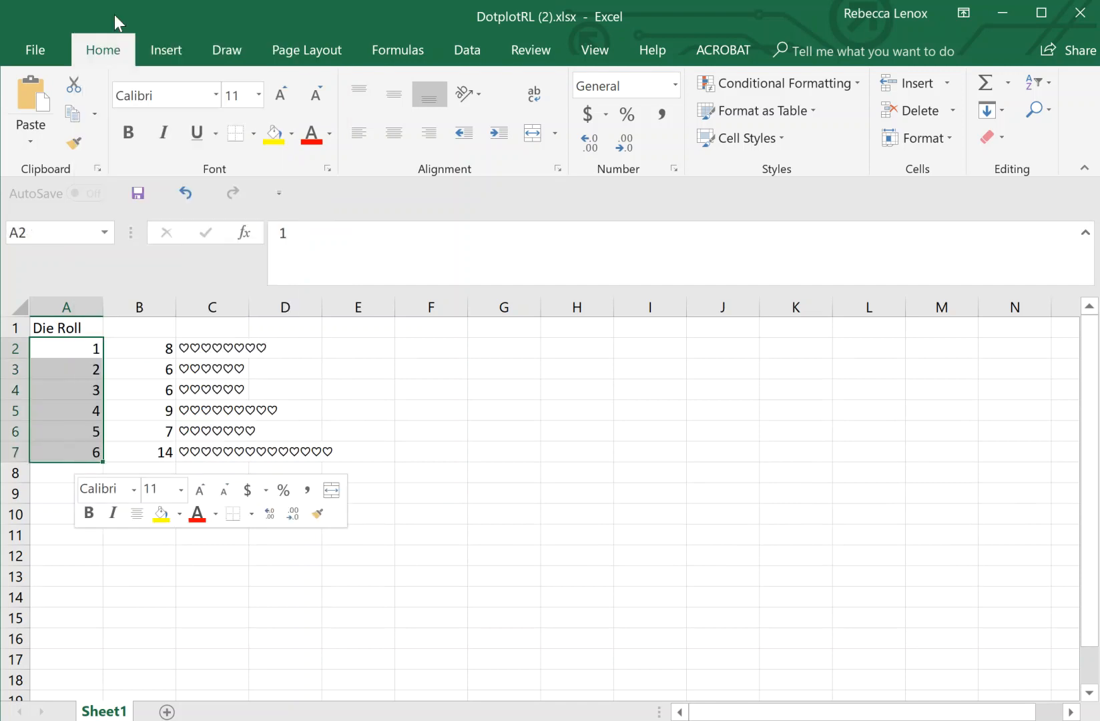
left_click(429, 537)
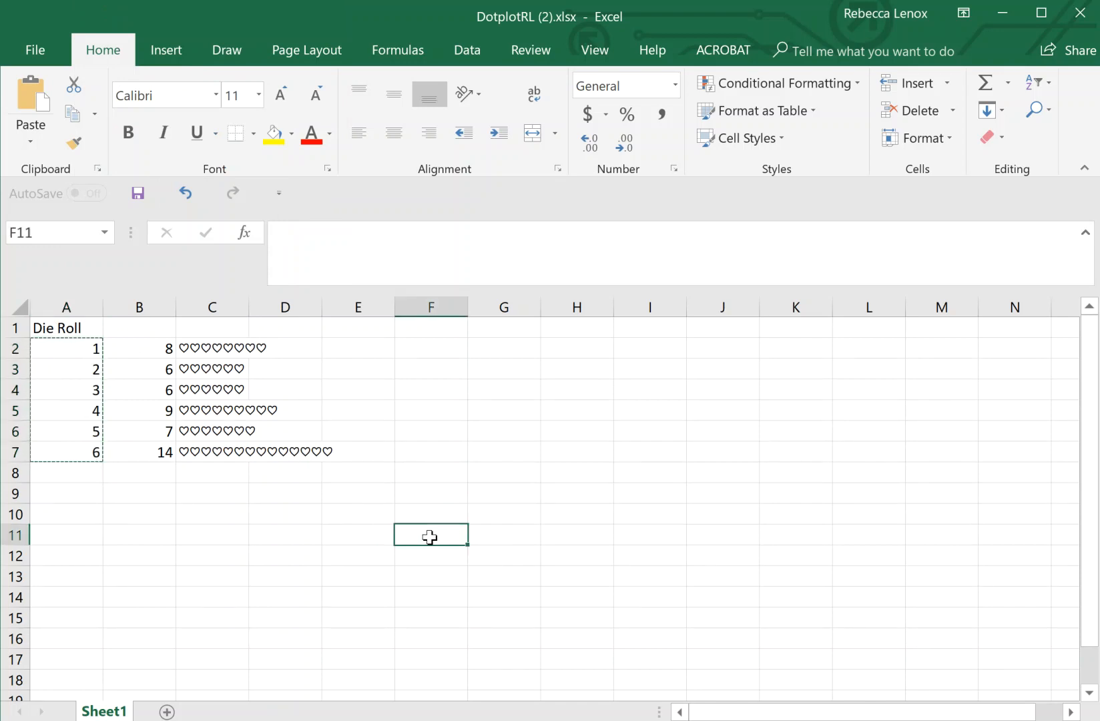
right_click(429, 537)
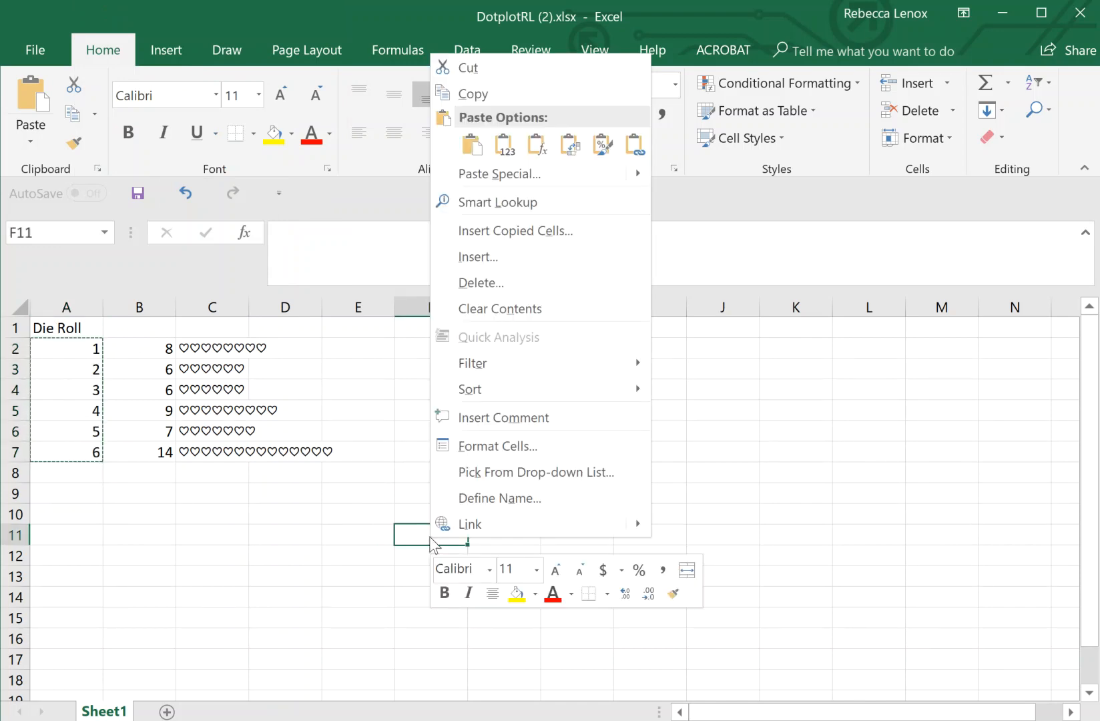
left_click(497, 143)
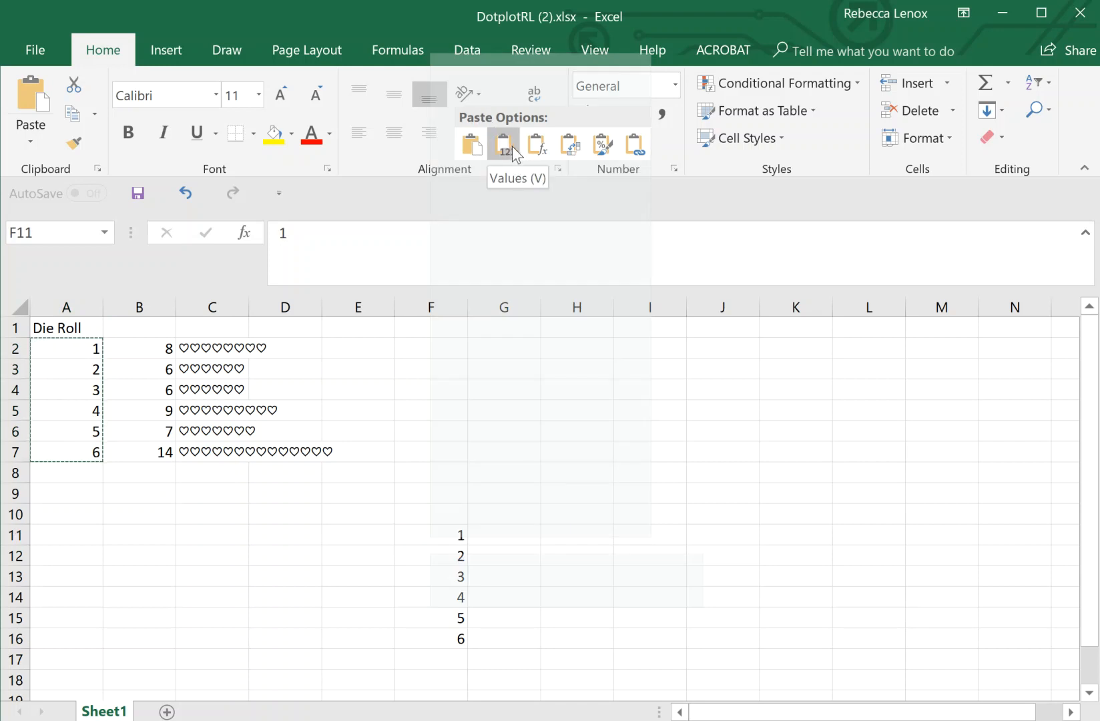
left_click(578, 156)
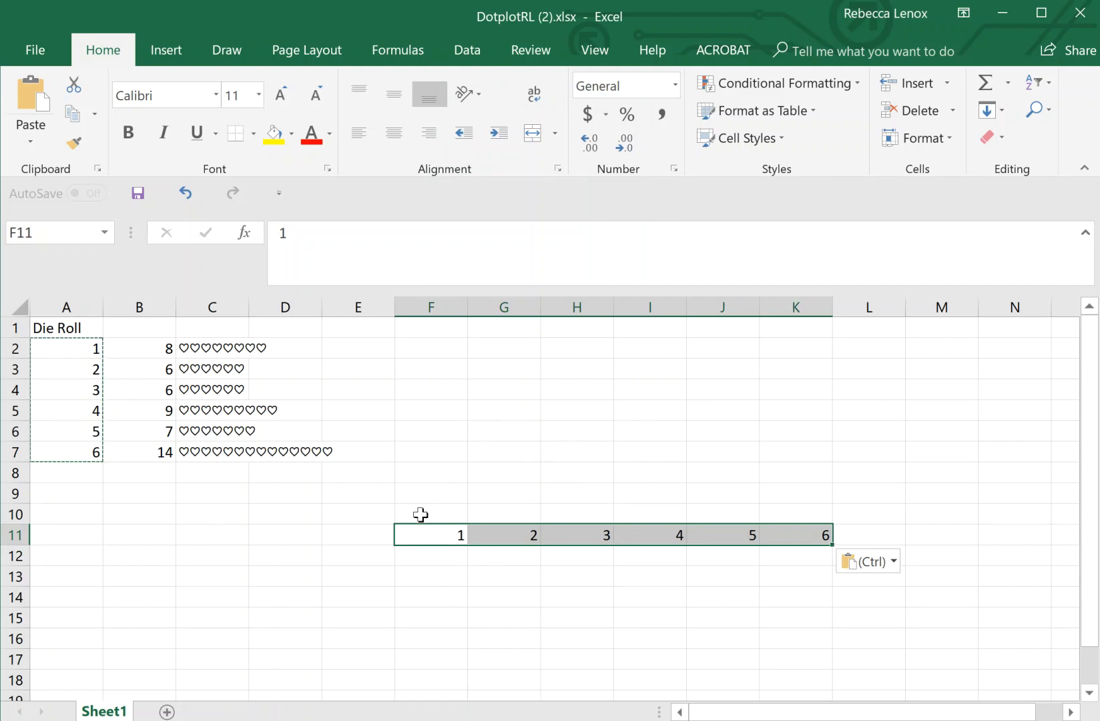
- Copy the counts B2:B7 and paste them transposed across F10:K10
left_click_drag(141, 347, 135, 449)
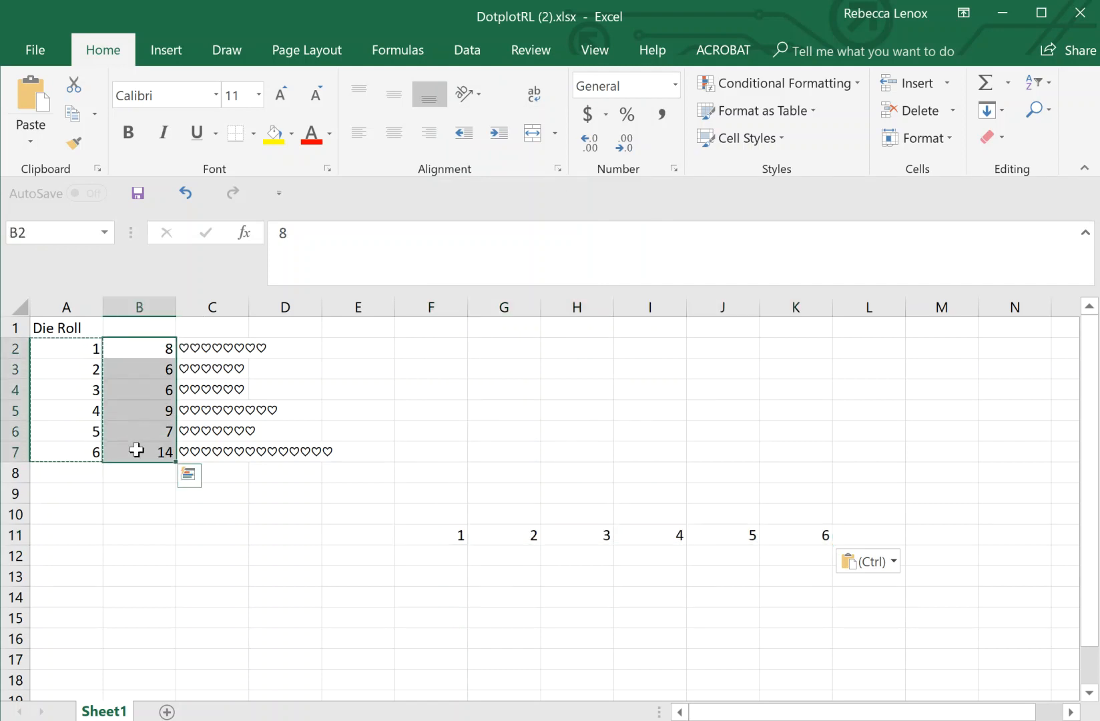
right_click(135, 451)
left_click(179, 7)
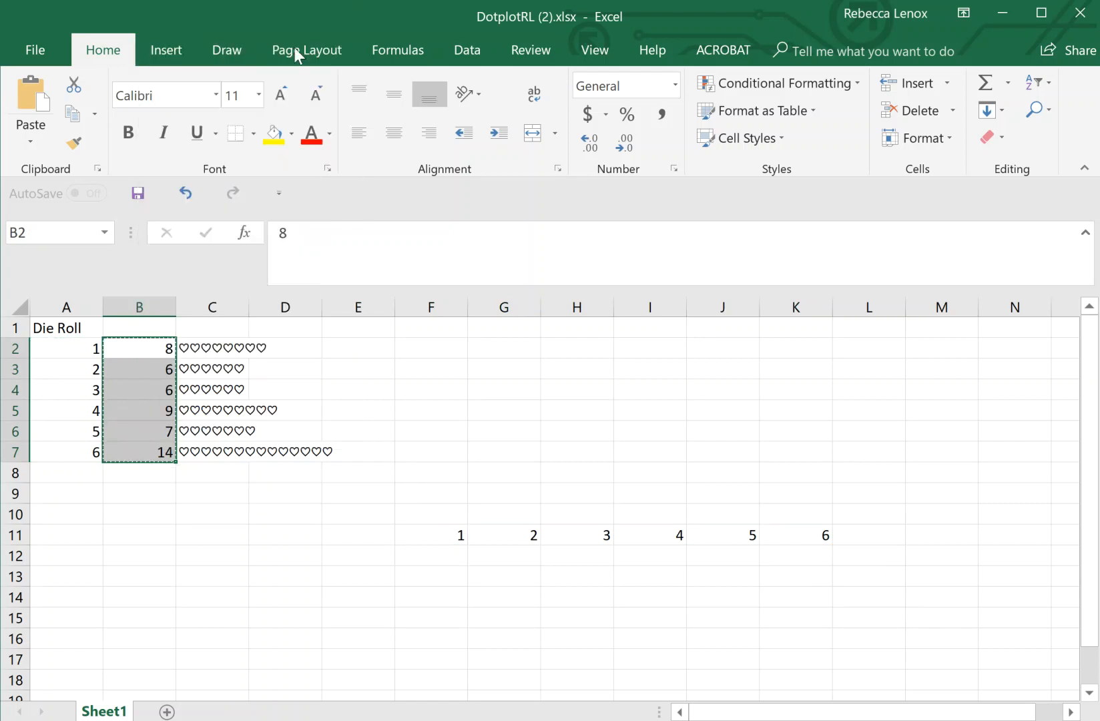
left_click(434, 510)
right_click(435, 511)
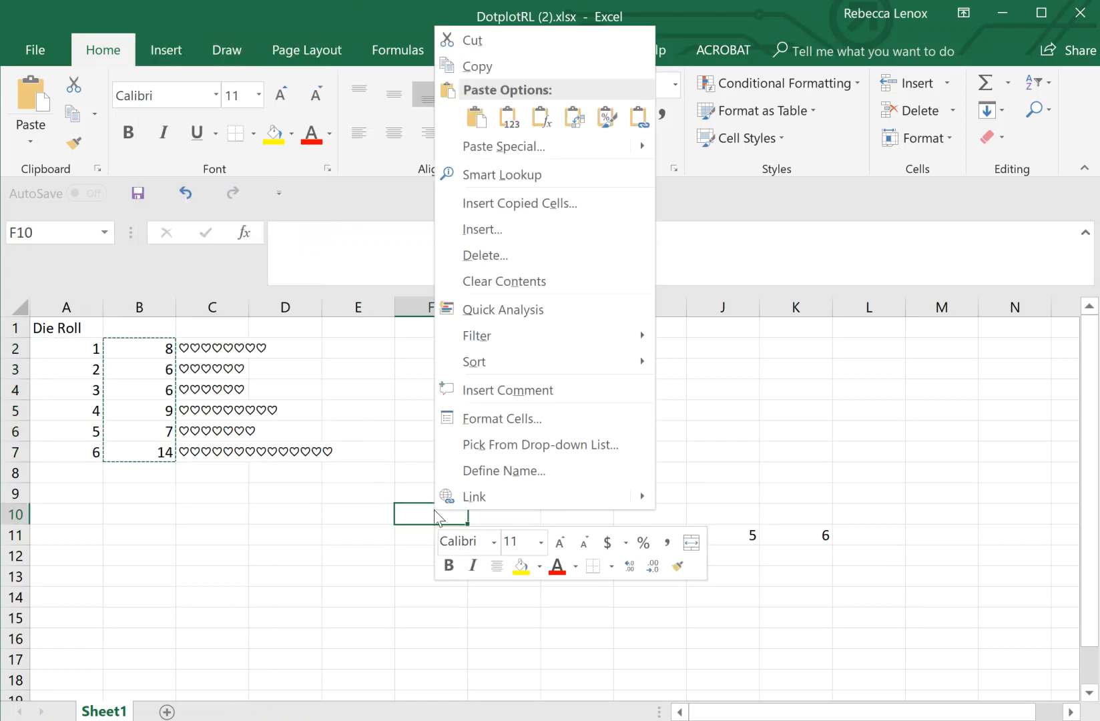
left_click(571, 118)
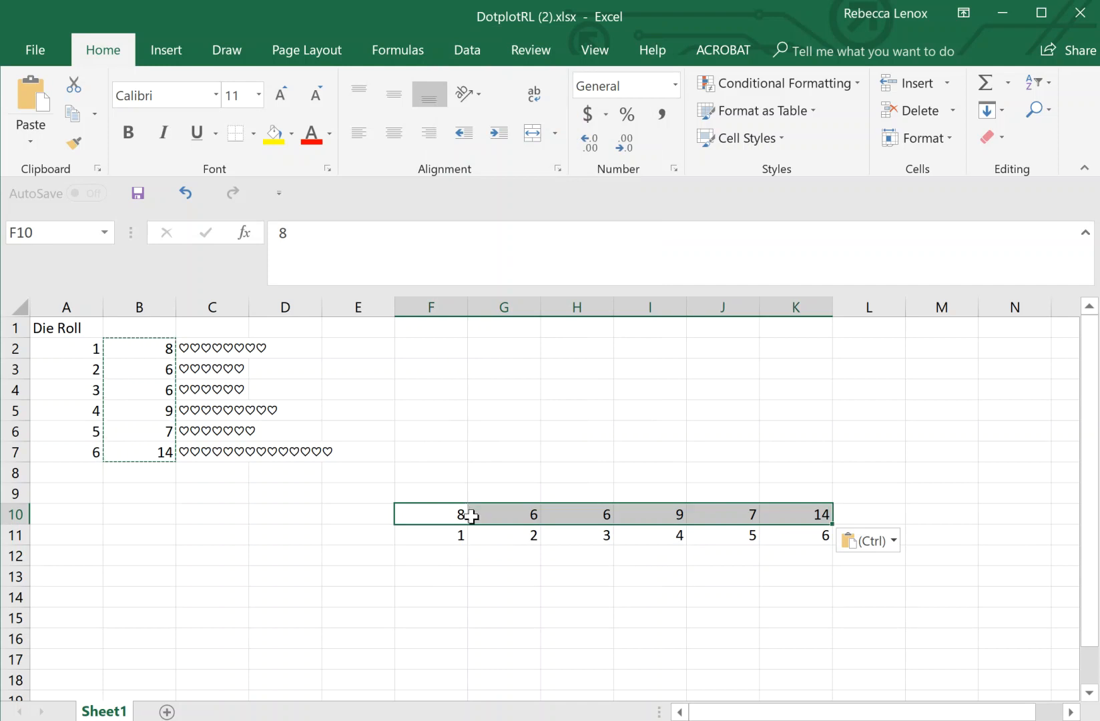
left_click(438, 489)
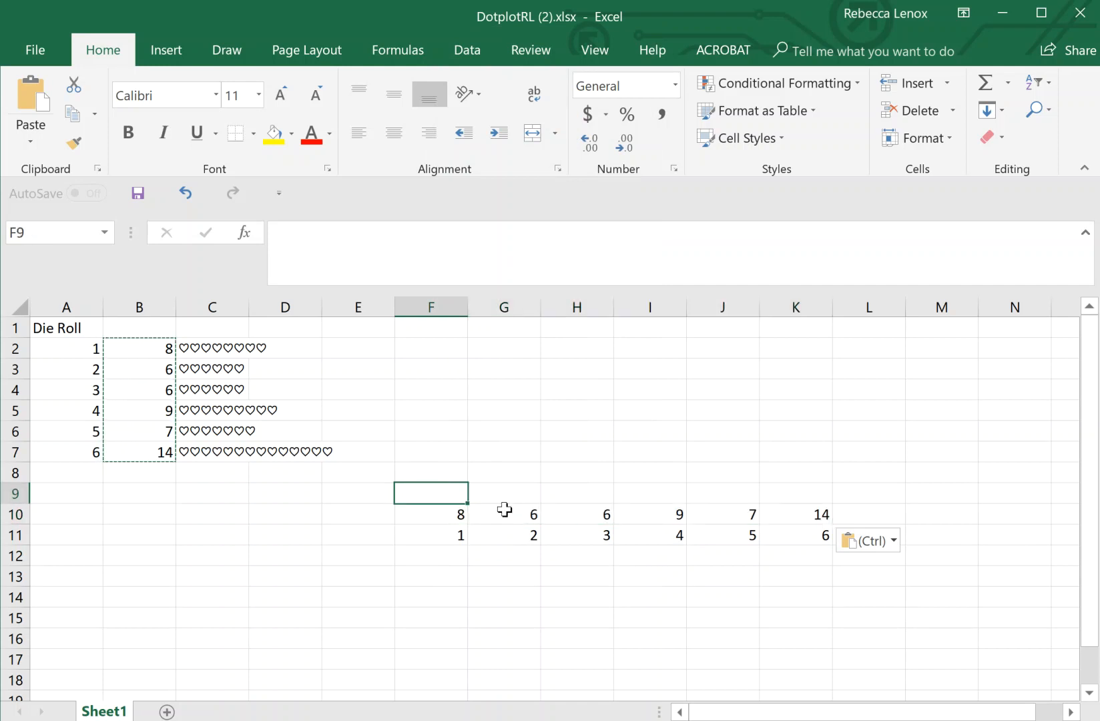
- Enter =REPT(CHAR(149),F10) in F9 and fill it across to K9
left_click(246, 232)
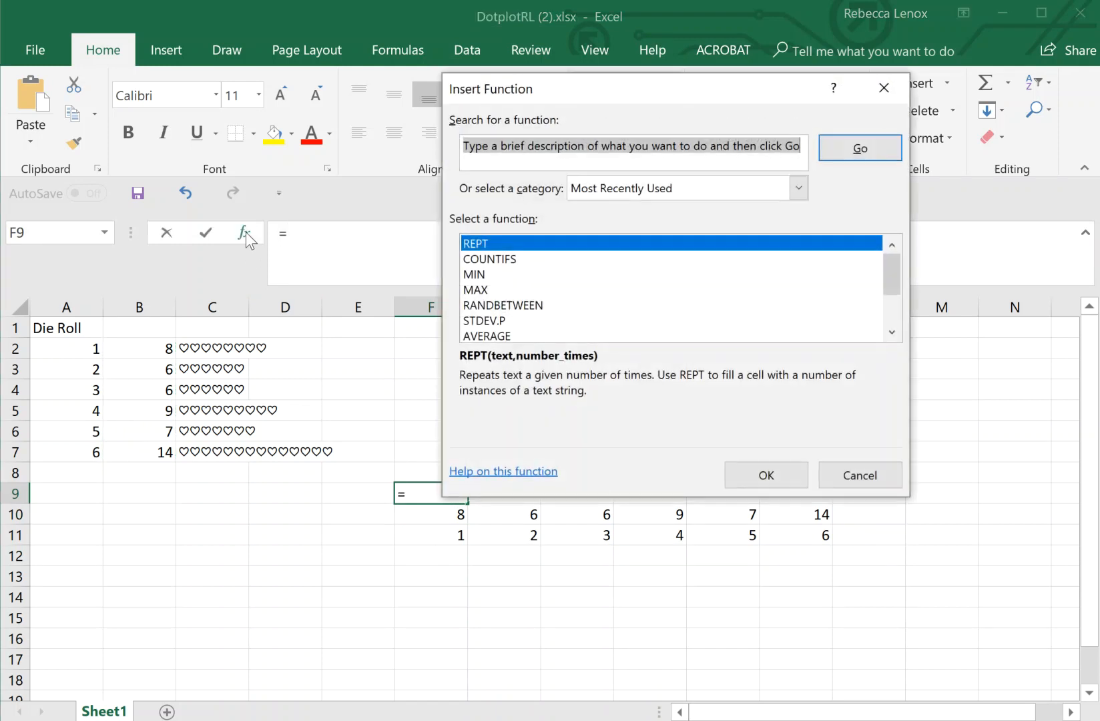
left_click(757, 474)
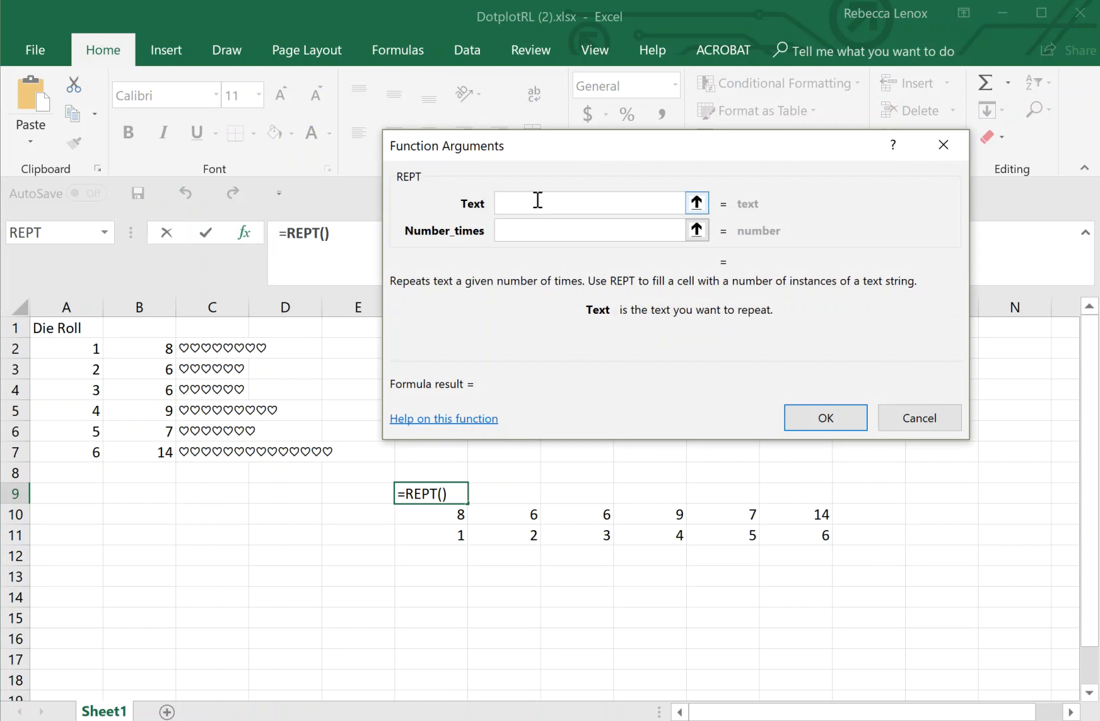
type("CH")
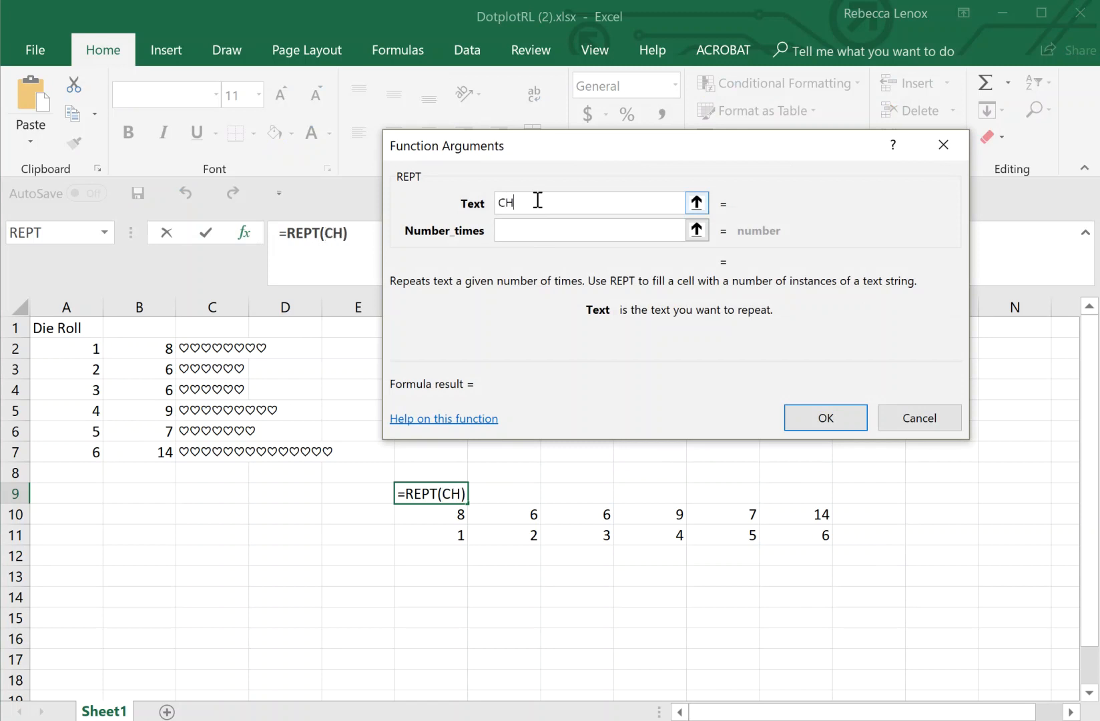
type("AR(149")
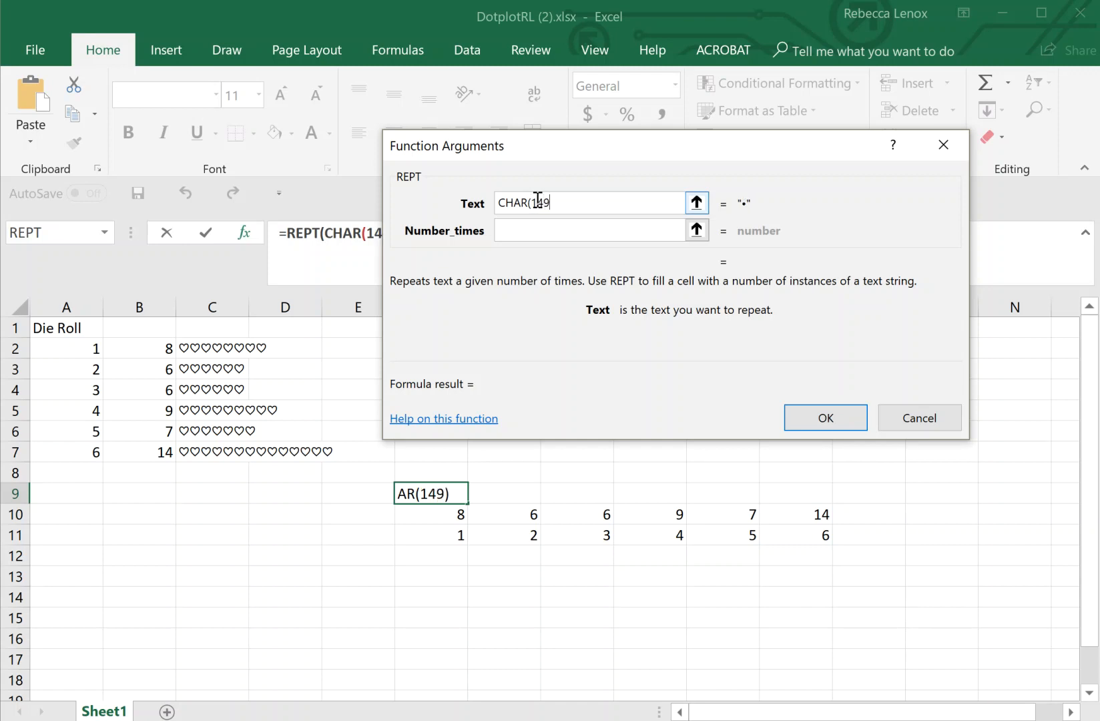
left_click(509, 232)
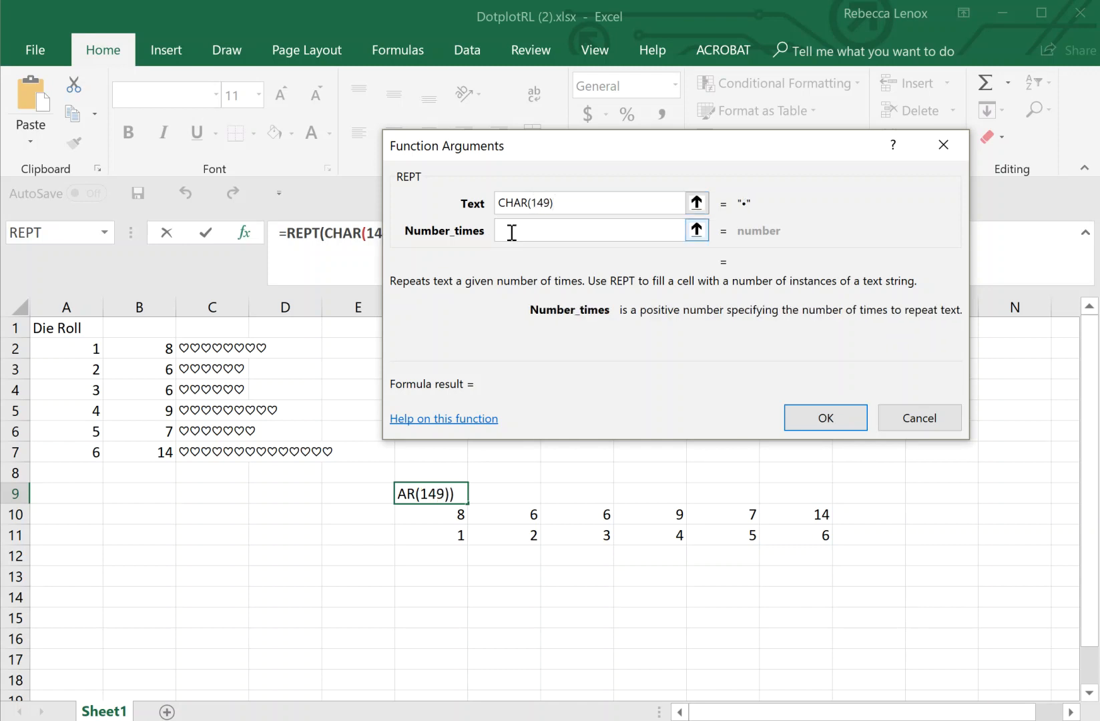
left_click(426, 516)
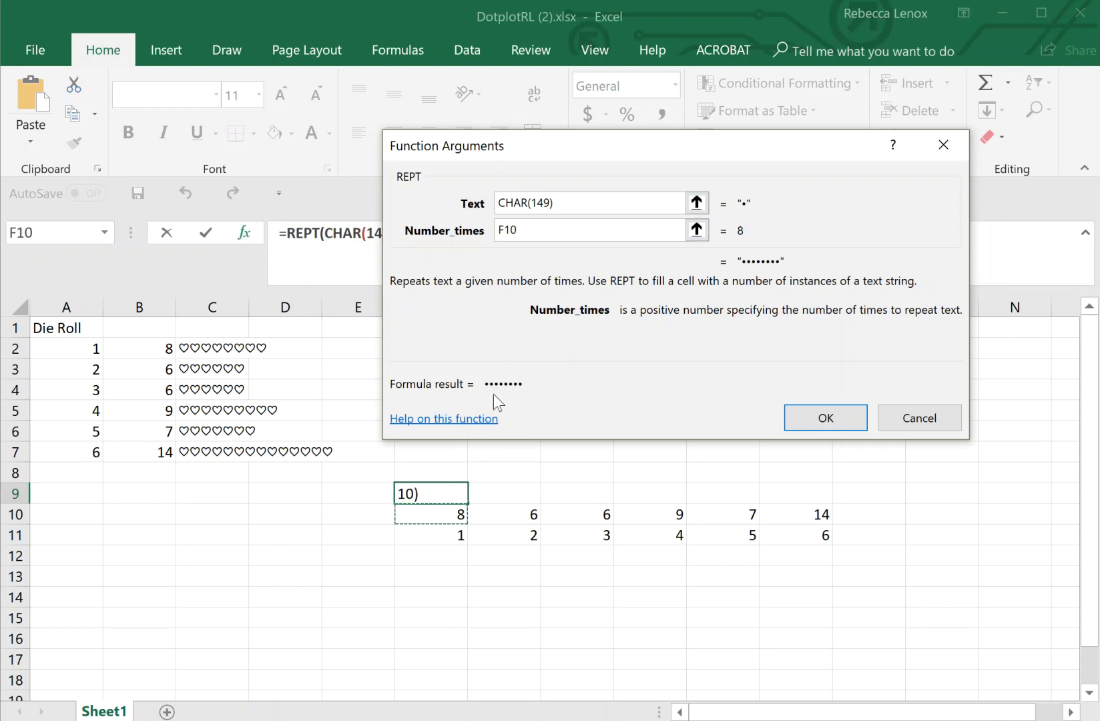
left_click(790, 416)
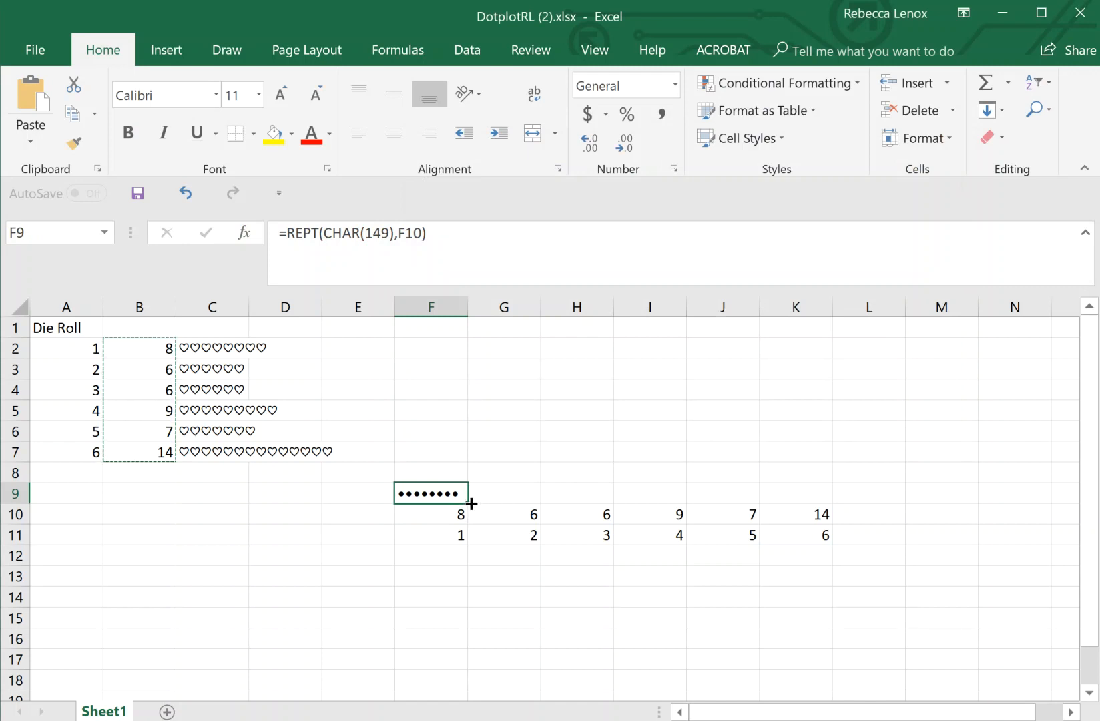
left_click_drag(467, 501, 808, 504)
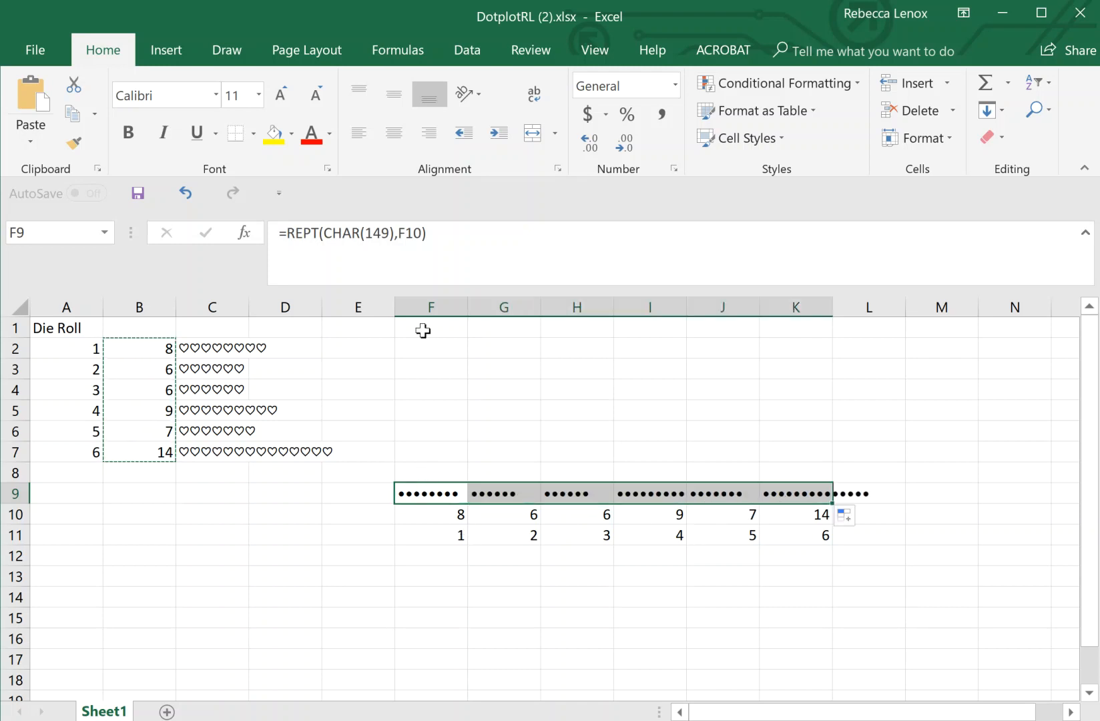
- Set the F9:K9 bullet bars to Vertical Text orientation so they stand as dot columns
left_click(473, 95)
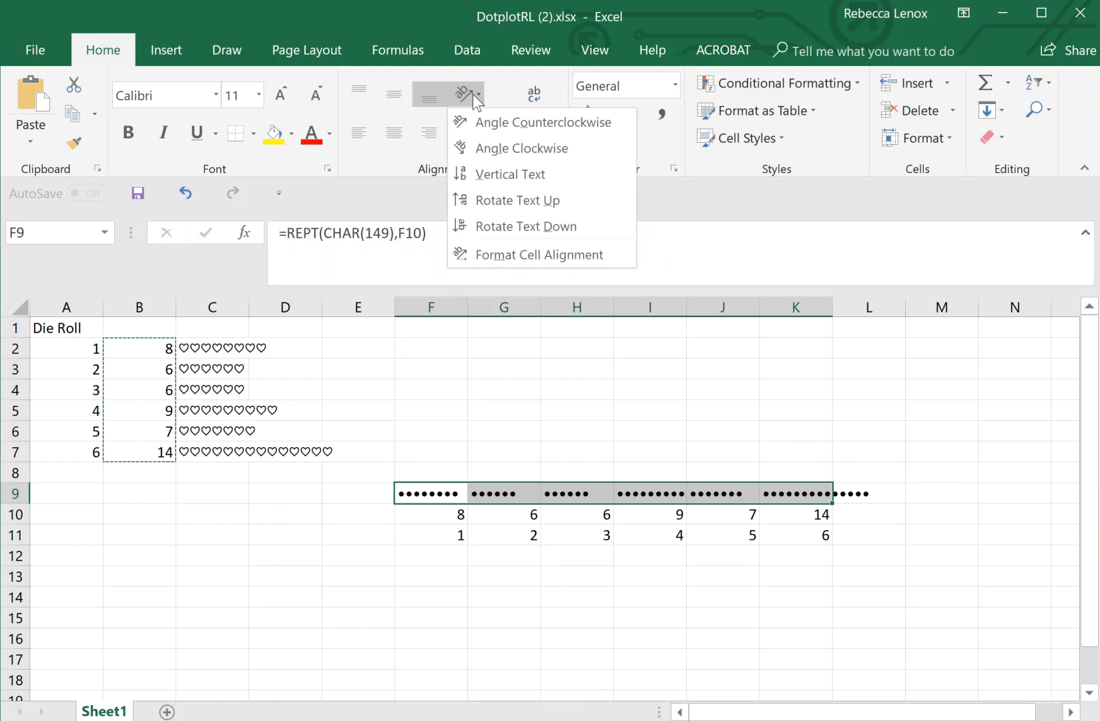
left_click(481, 173)
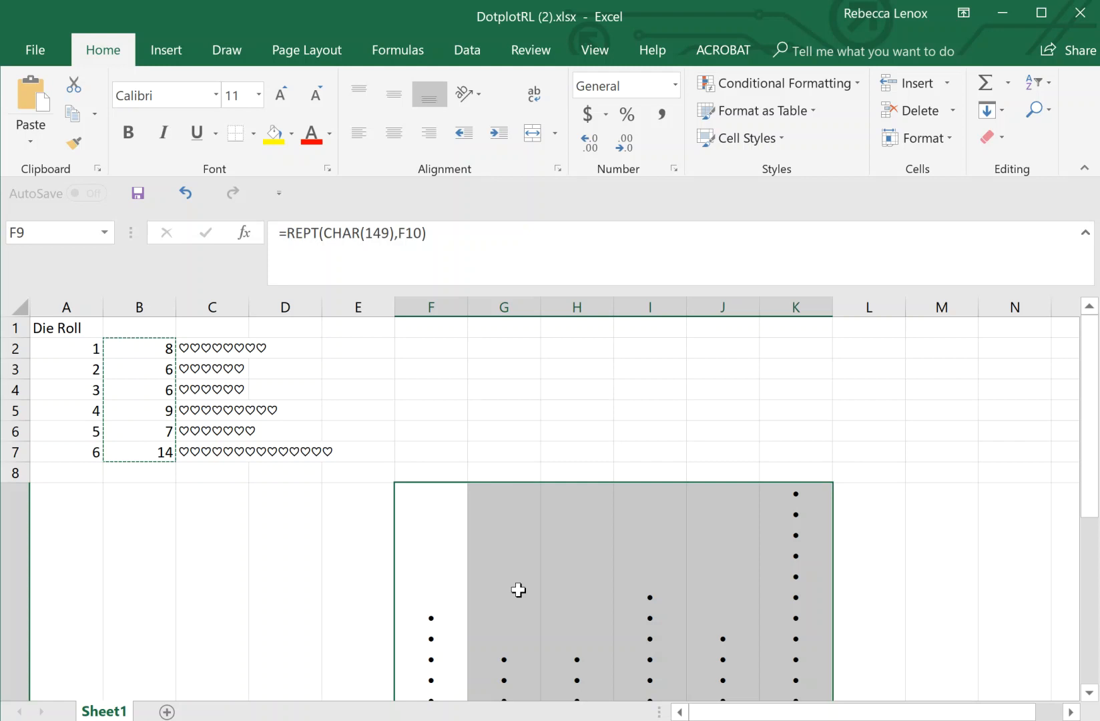
scroll(523, 610, "down", 3)
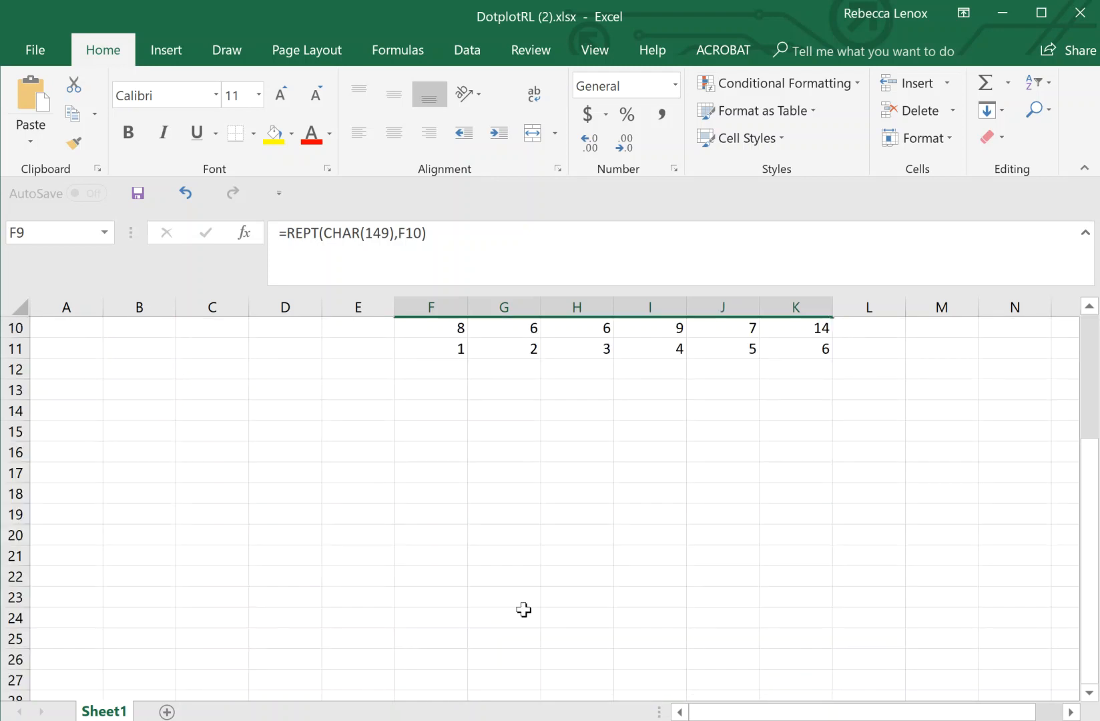
scroll(524, 610, "up", 1)
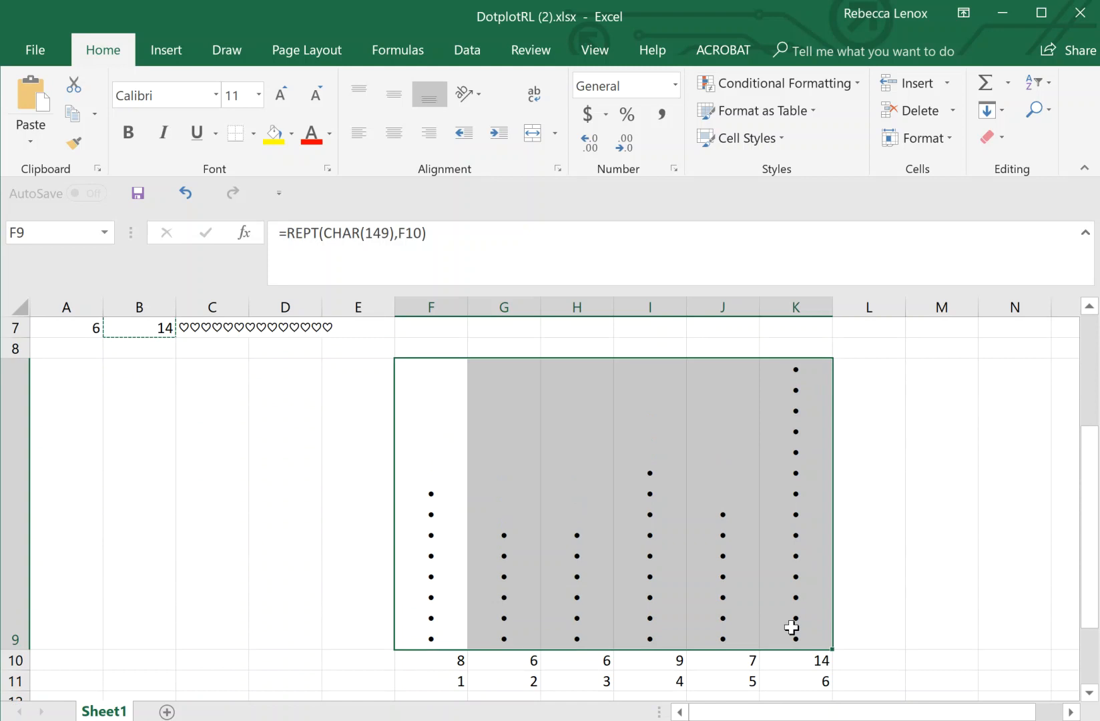
- Hide the row of counts below the dot plot
left_click(15, 659)
right_click(15, 660)
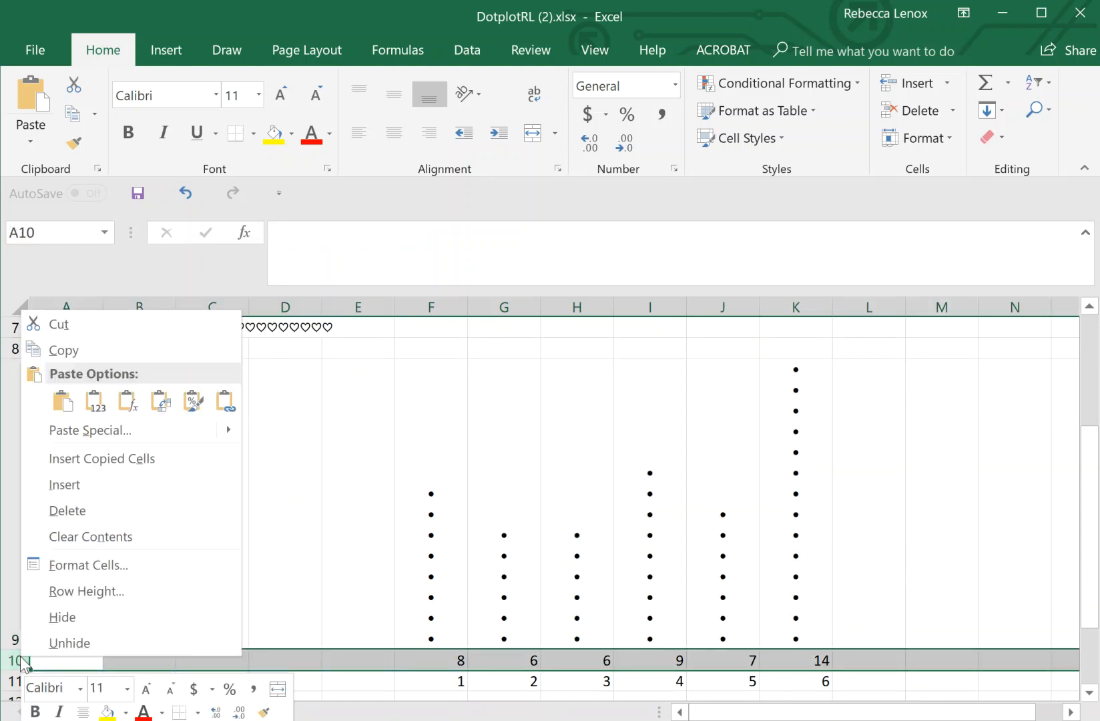
left_click(67, 626)
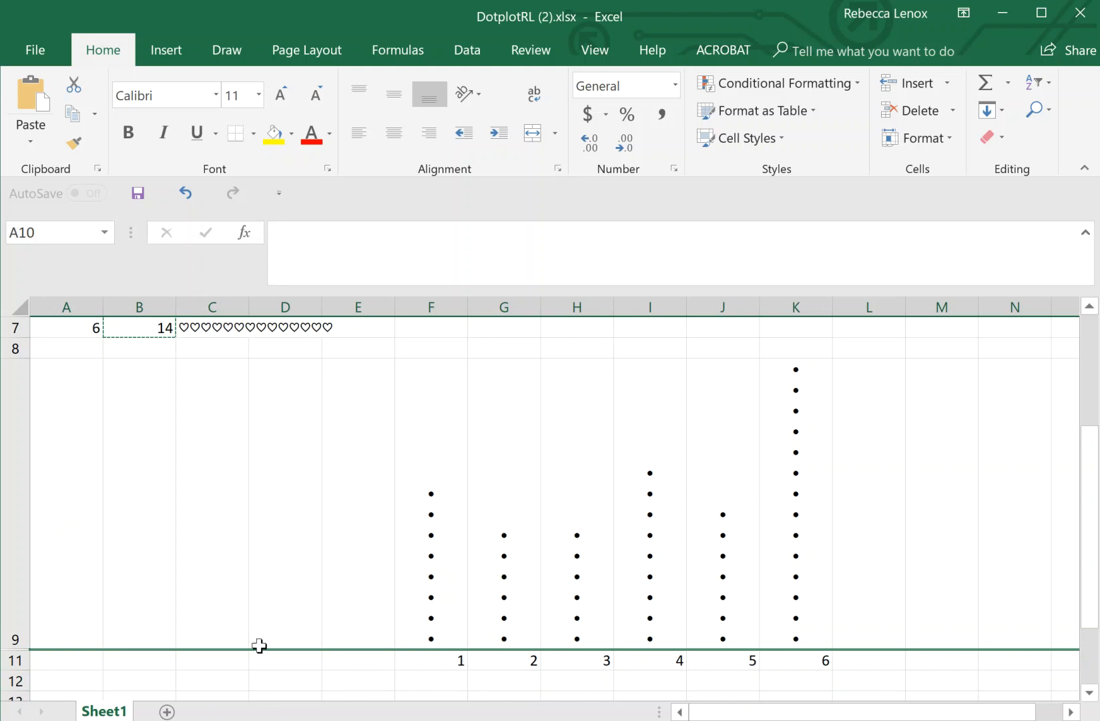
scroll(255, 637, "up", 2)
- Hide roll-count column B, then select the heart bar cells C2:C7
left_click(88, 345)
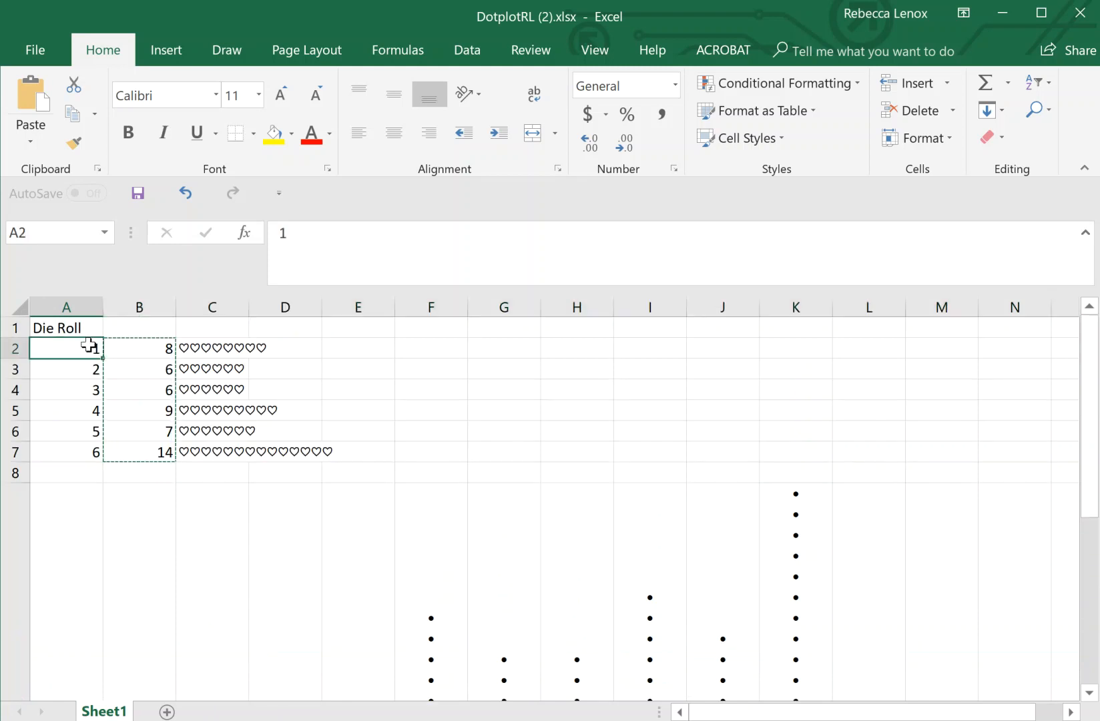
left_click(414, 425)
left_click_drag(69, 347, 69, 445)
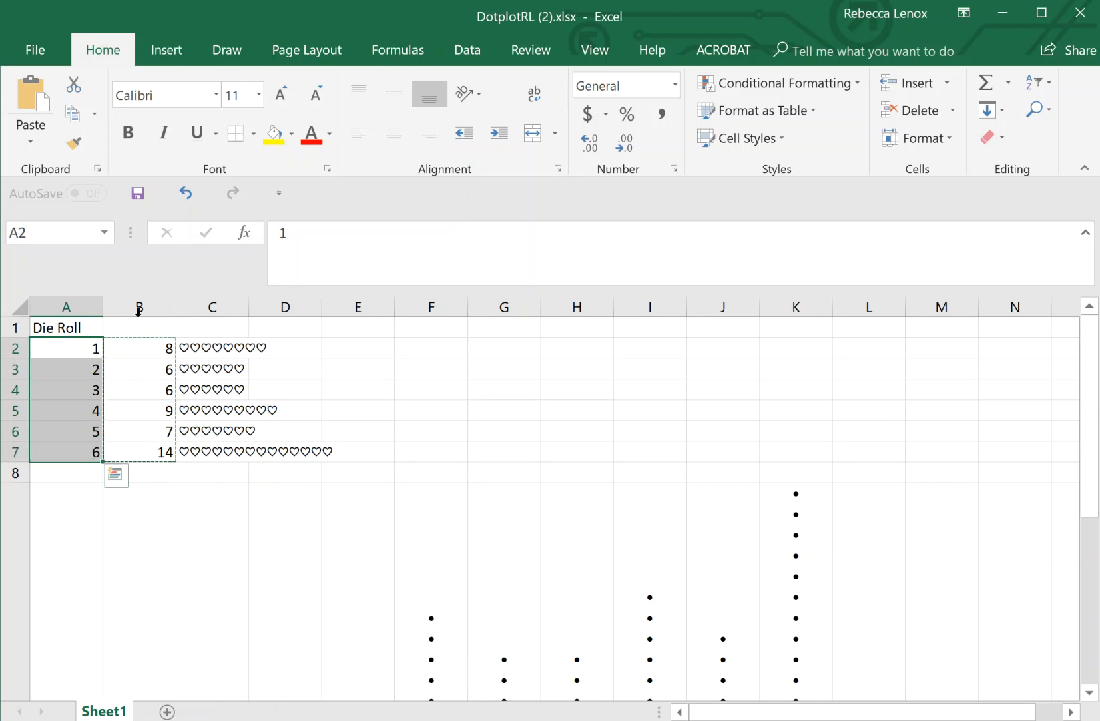
left_click(141, 302)
right_click(141, 299)
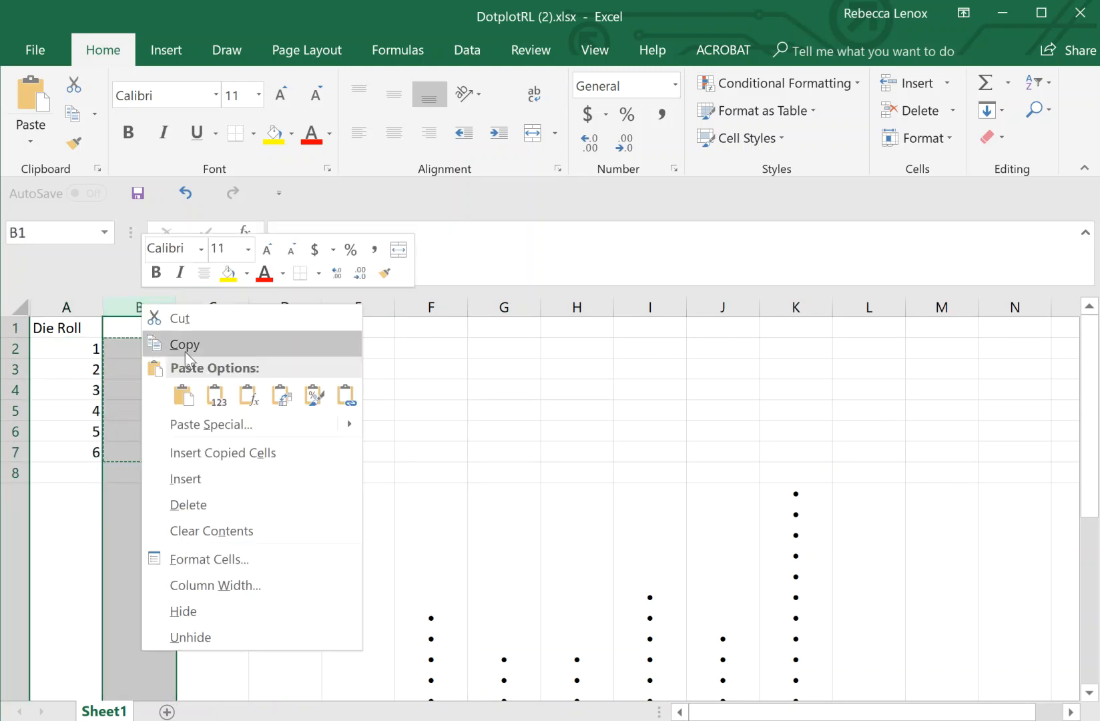
left_click(221, 611)
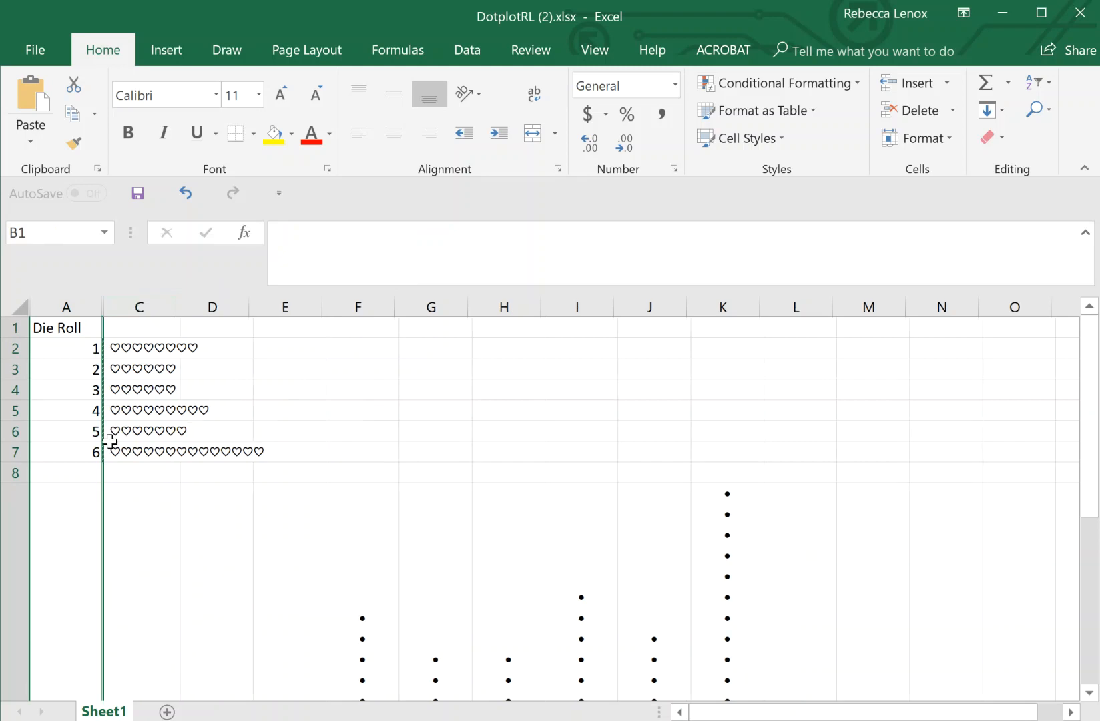
left_click(81, 345)
left_click_drag(110, 347, 124, 449)
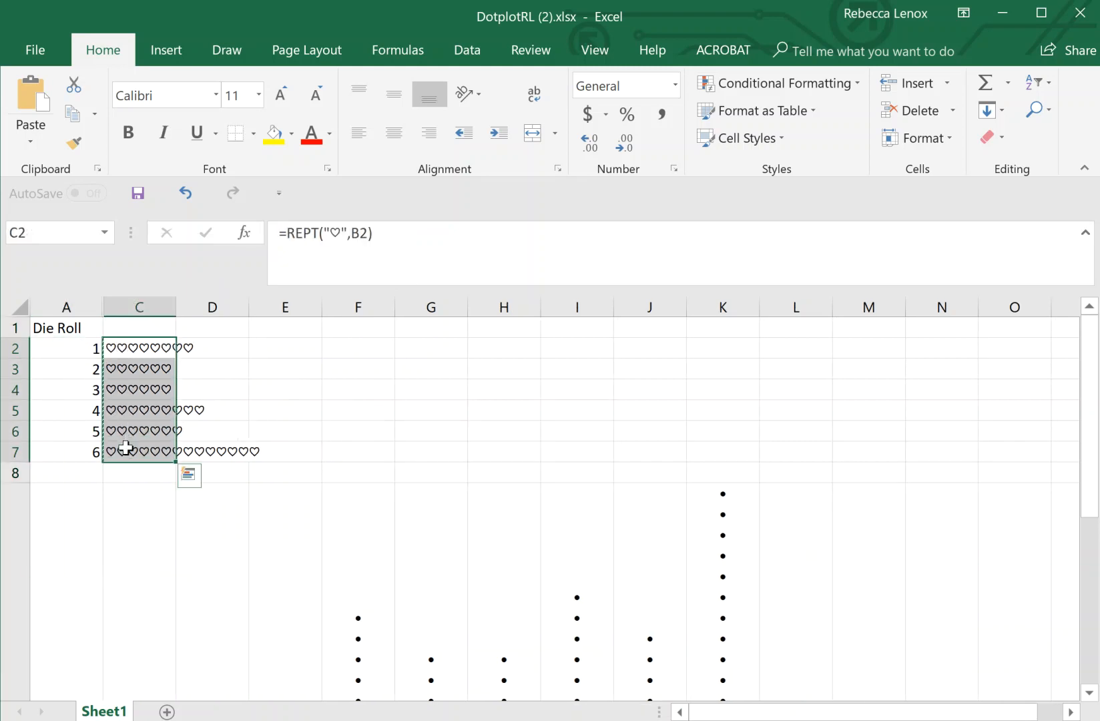
- Apply a Left Border to the heart bar cells C2:C7 and check it on C2 and C3
left_click(254, 133)
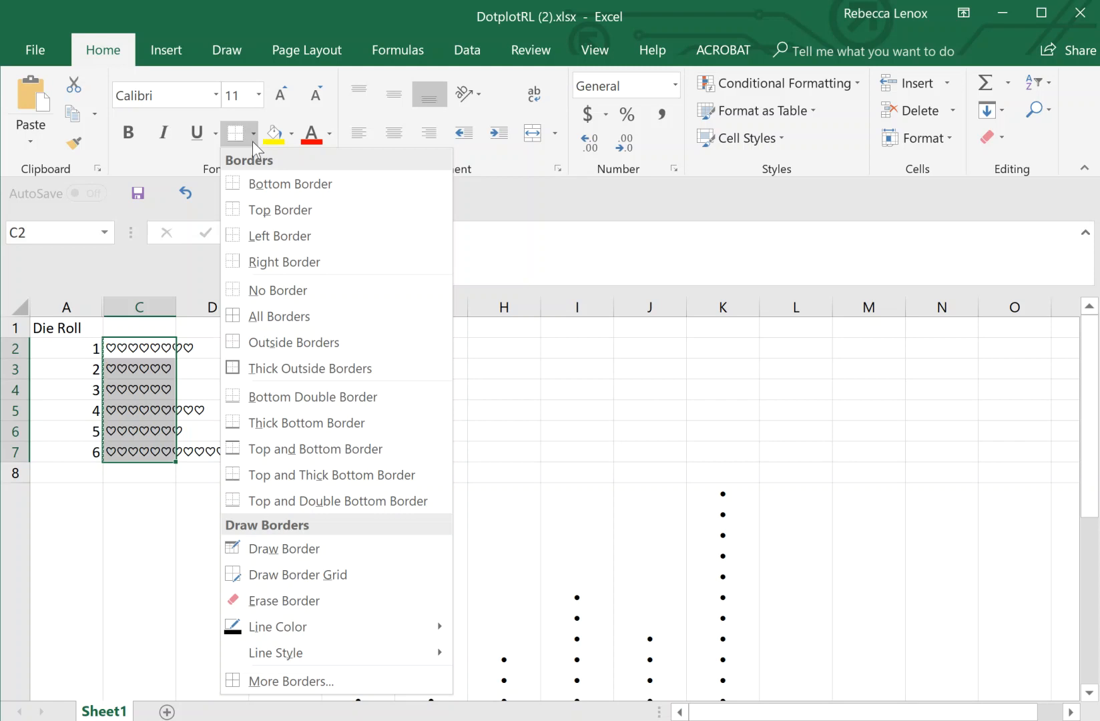
left_click(253, 233)
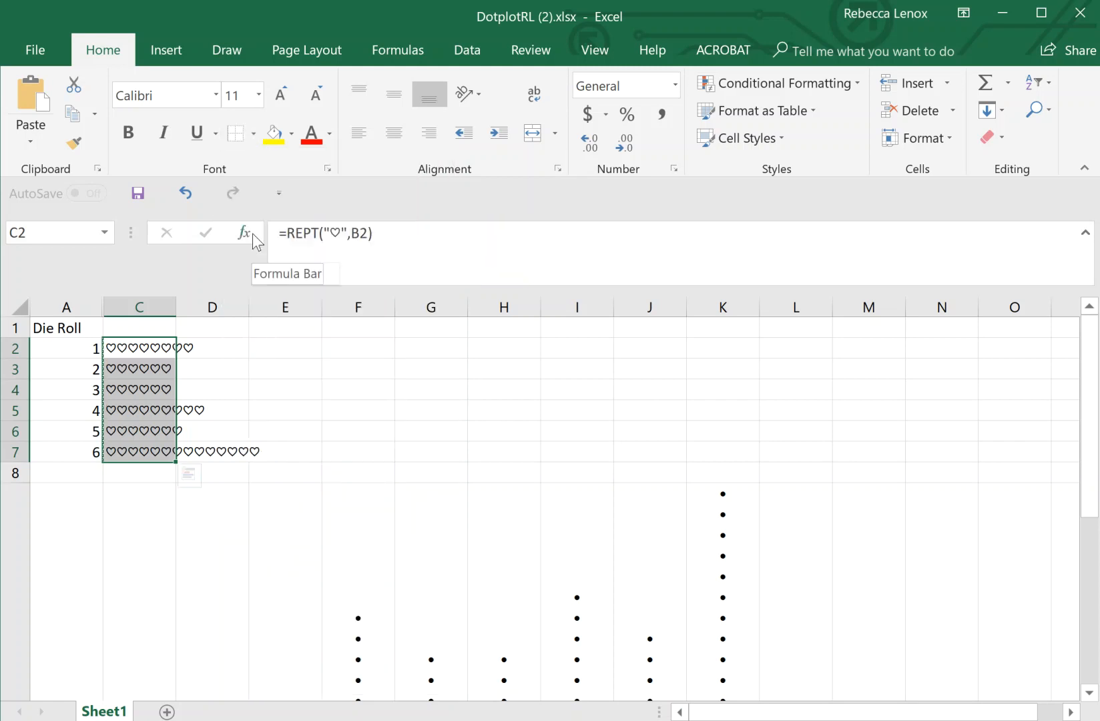
left_click(253, 387)
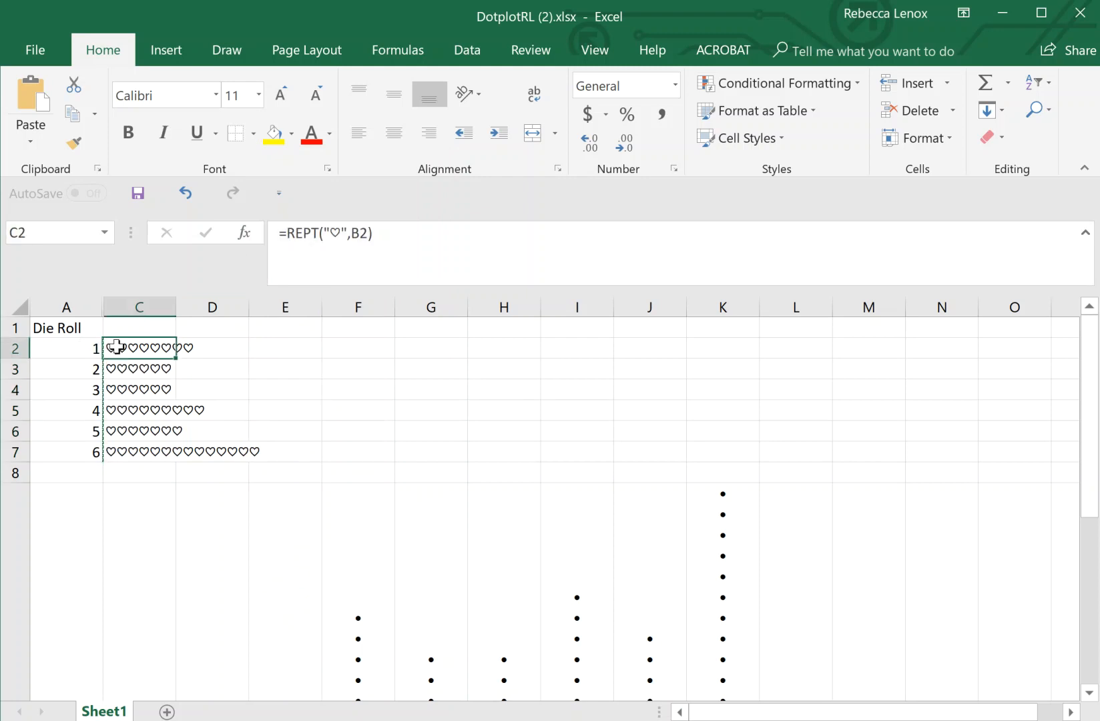
left_click(251, 132)
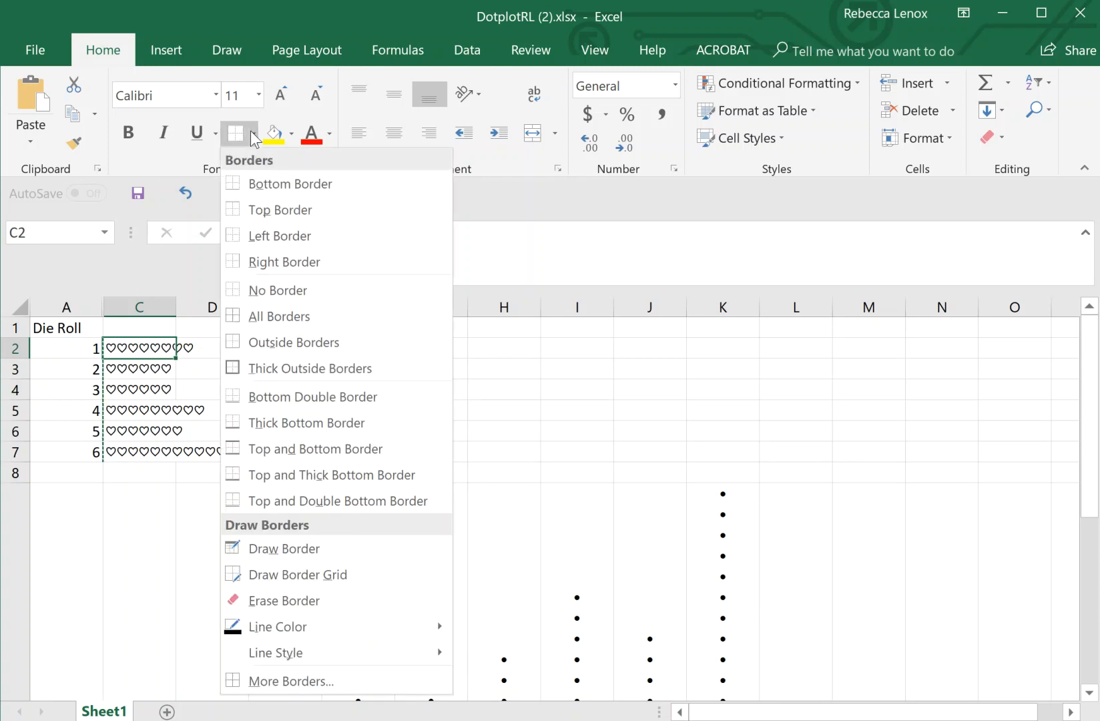
left_click(255, 243)
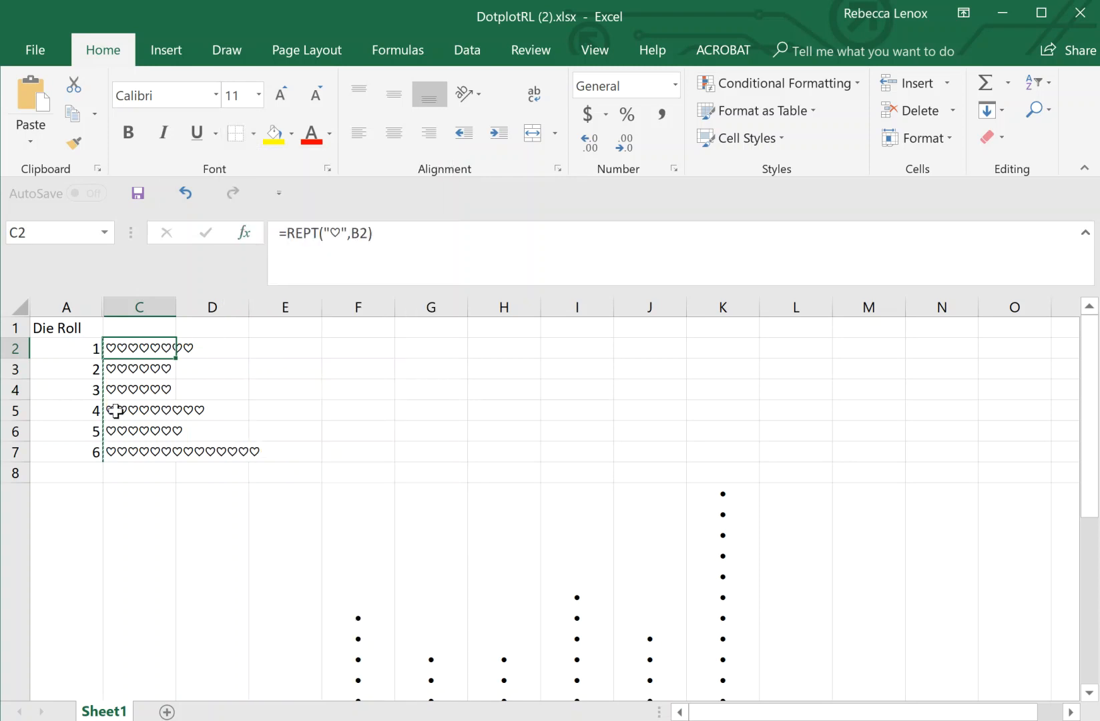
left_click(118, 366)
left_click(120, 346)
left_click_drag(120, 347, 116, 452)
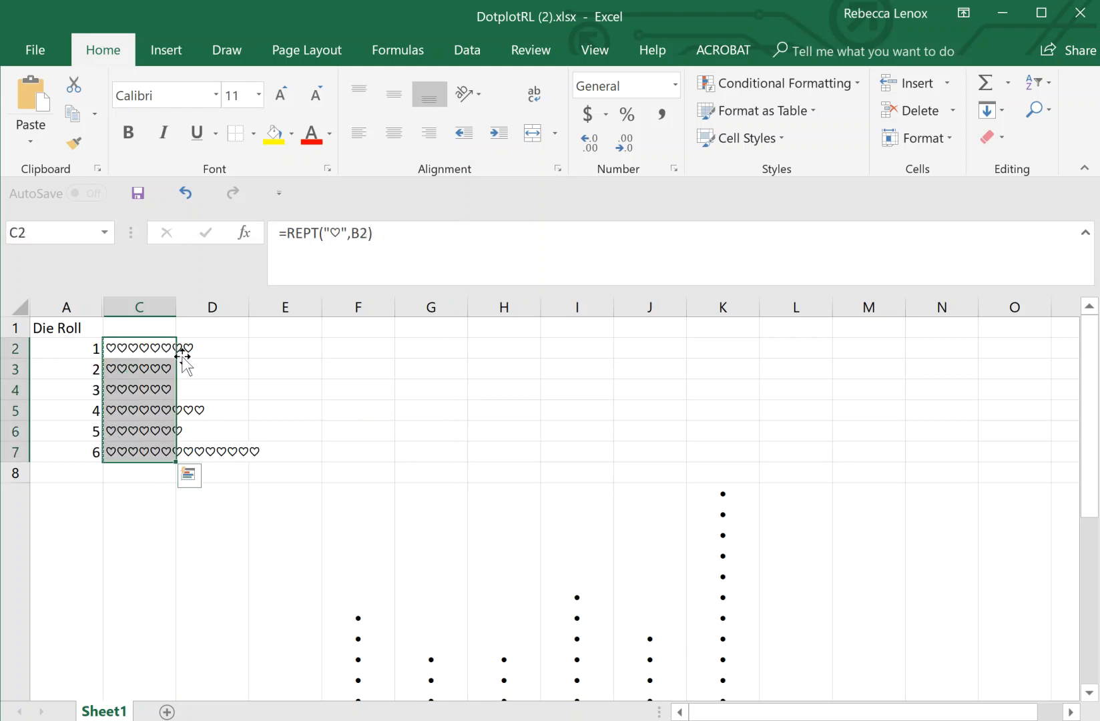
- Give C2:C7 the orange Calculation cell style and drag column C wider to fit all hearts
left_click(770, 132)
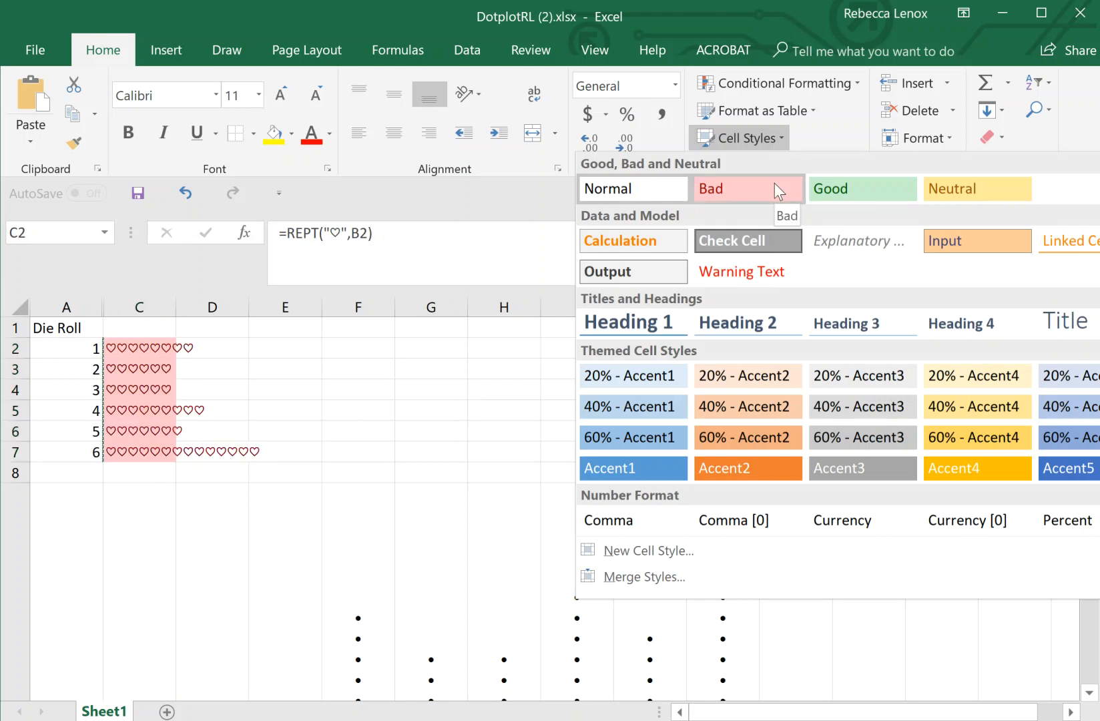
left_click(670, 240)
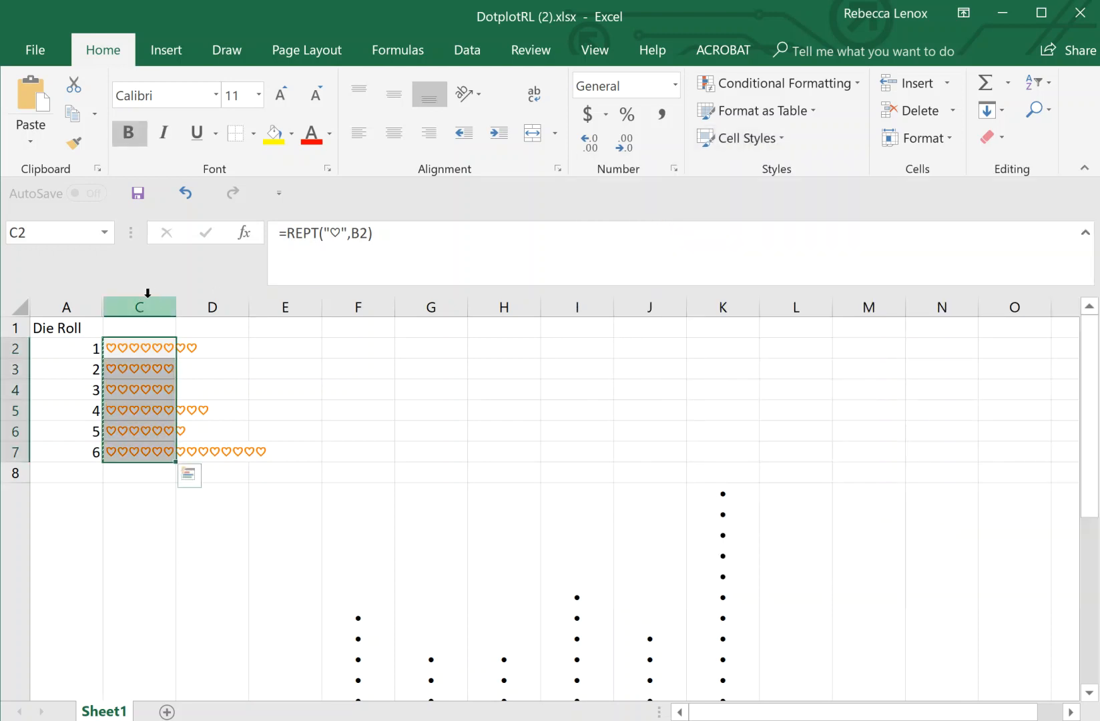
left_click_drag(175, 303, 273, 307)
left_click(160, 510)
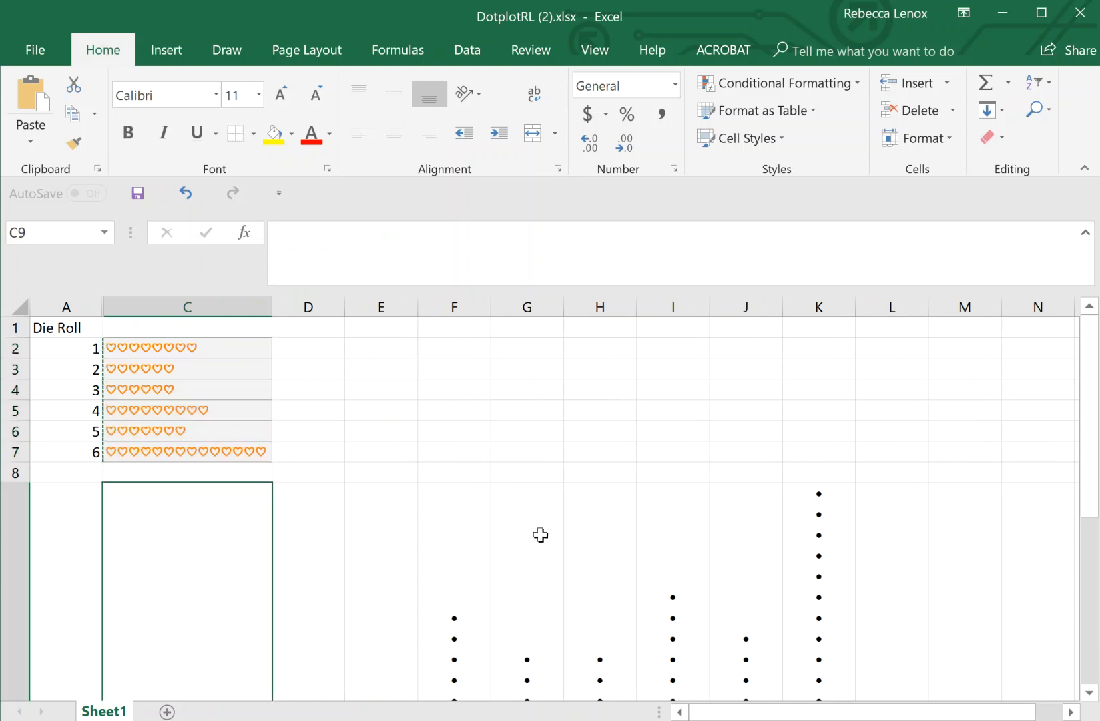
- Add a Thick Bottom Border under the dot plot cells F9:K9
left_click_drag(1094, 449, 1094, 544)
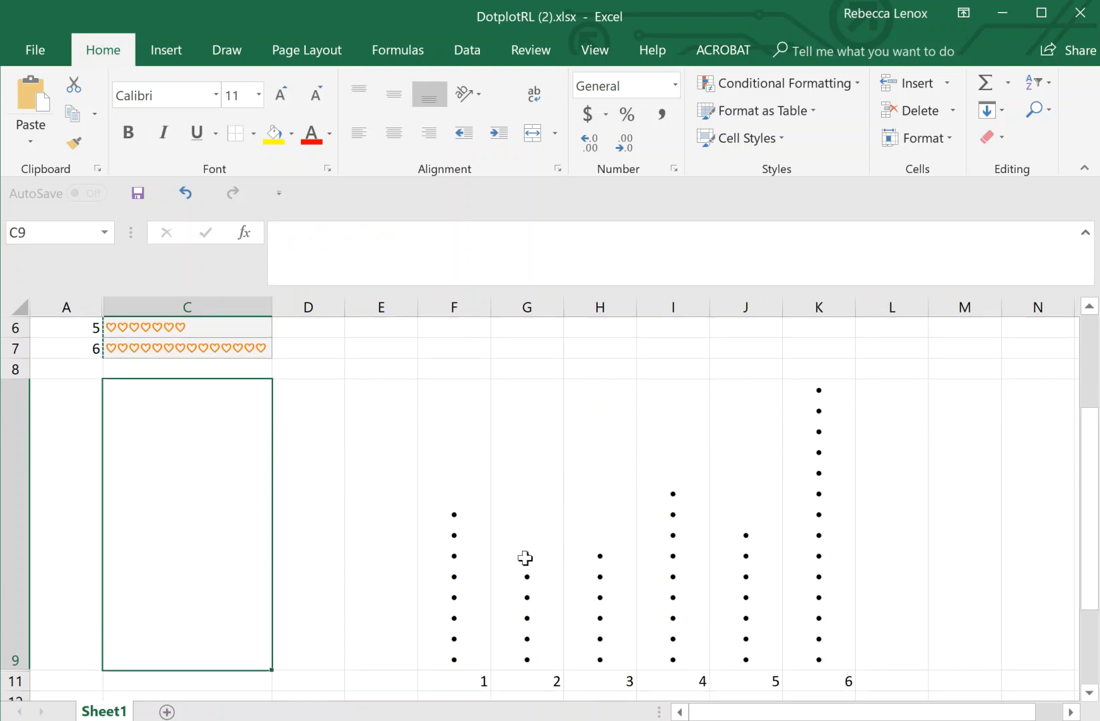
left_click_drag(436, 384, 786, 510)
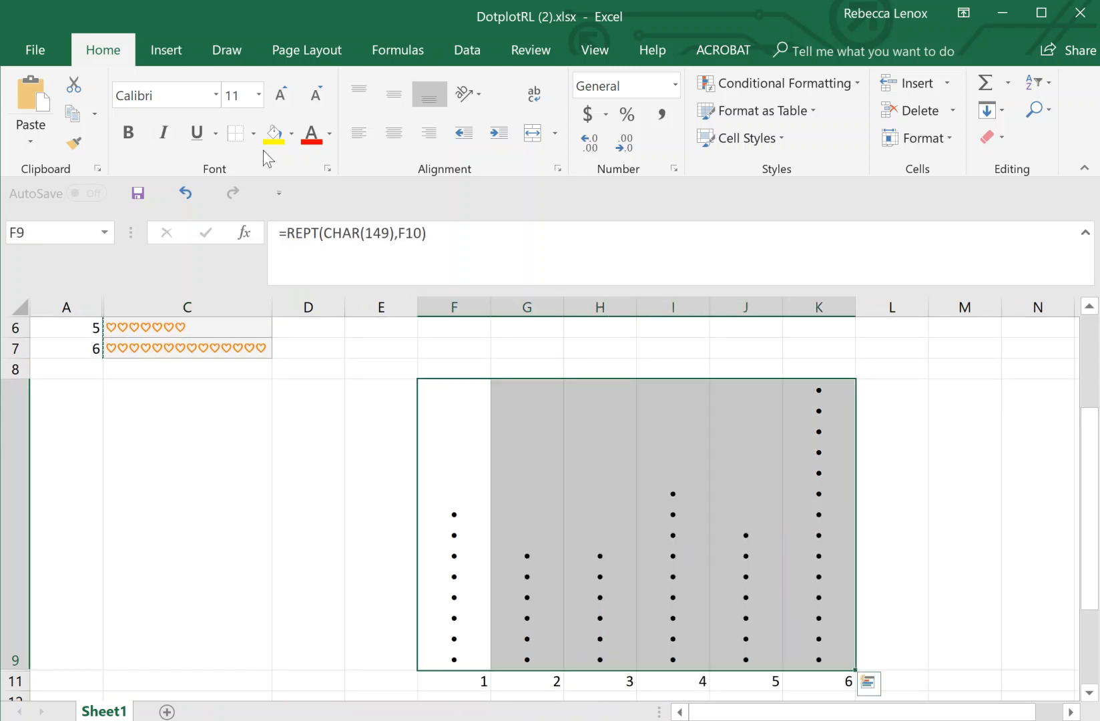
left_click(253, 136)
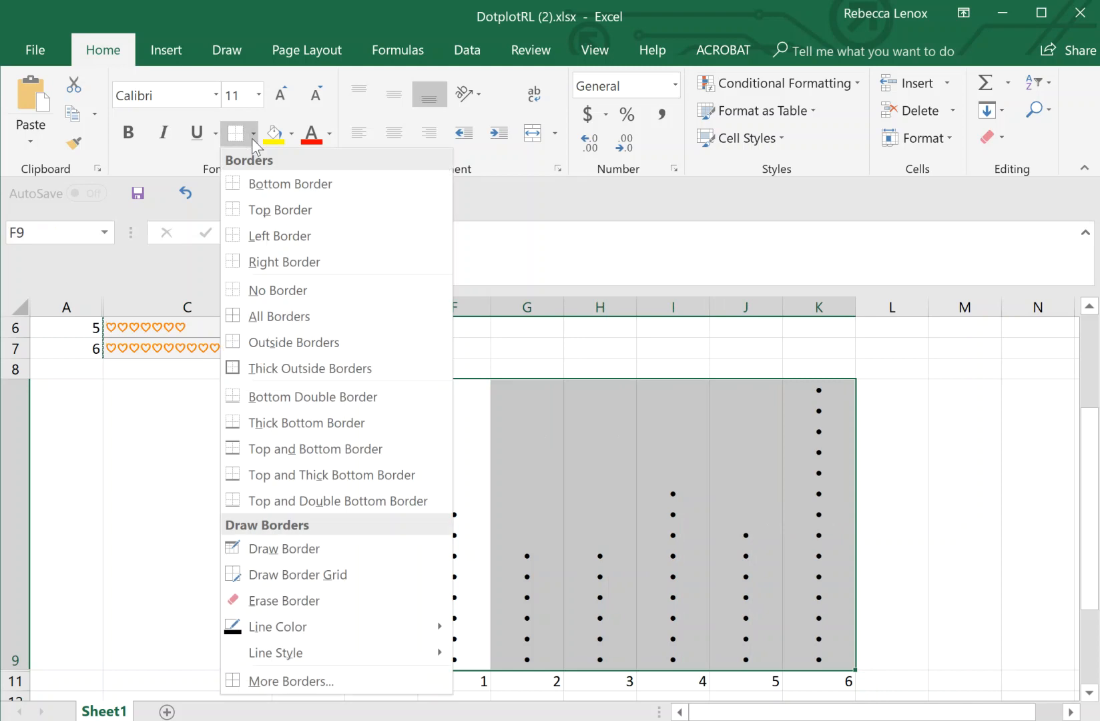
left_click(323, 420)
left_click(355, 519)
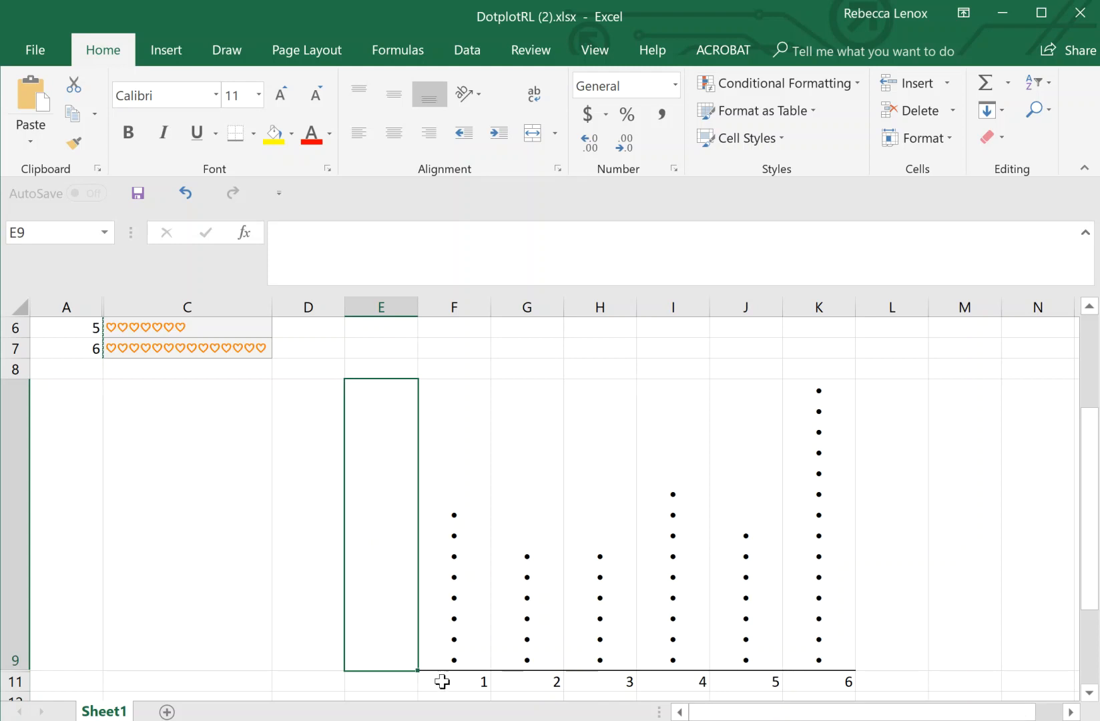
- Apply the orange Input cell style to F9:K9, then select the 1–6 labels in F11:K11
left_click_drag(445, 613, 826, 503)
left_click(708, 139)
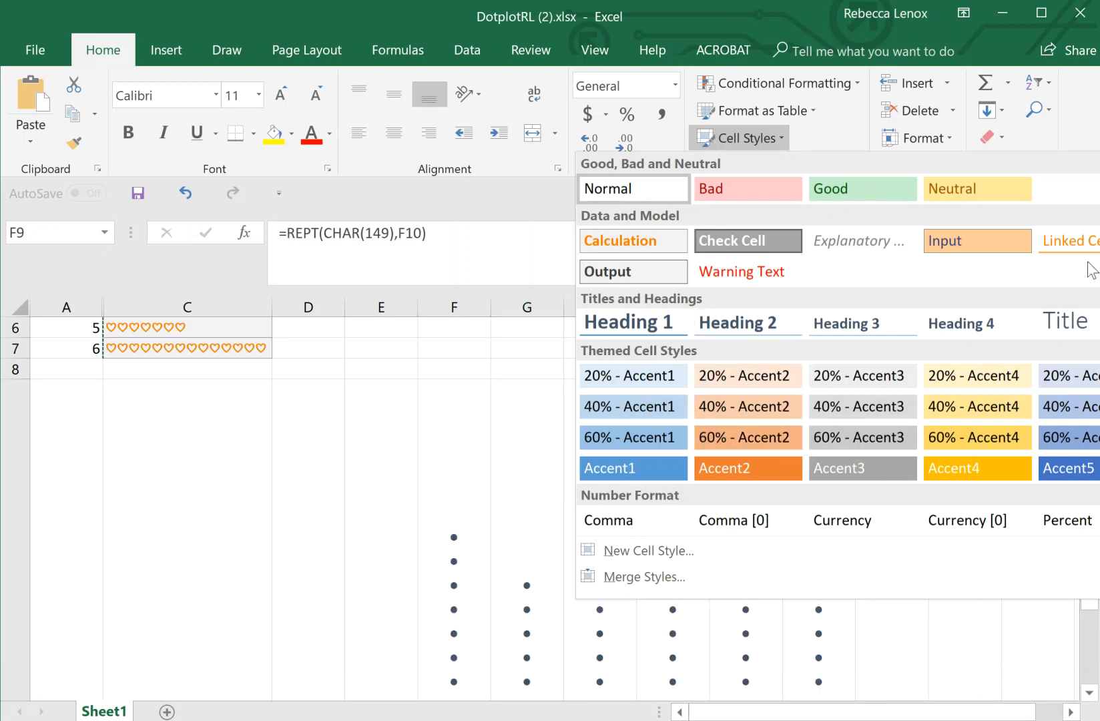
left_click(998, 237)
left_click(912, 609)
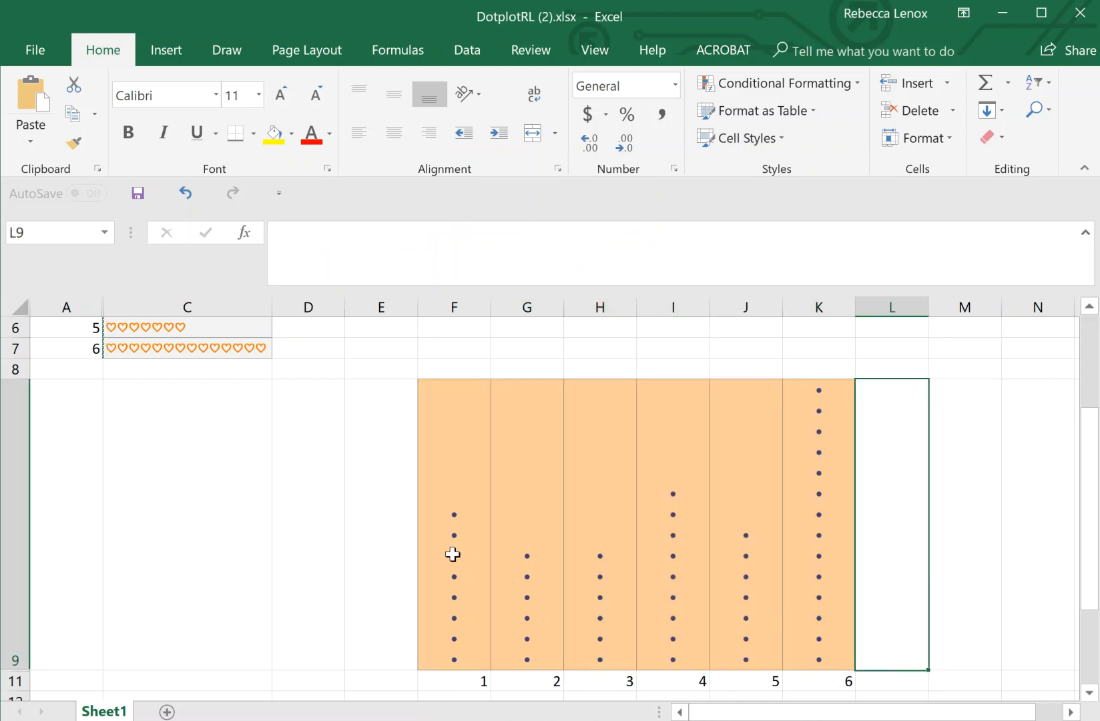
scroll(453, 569, "down", 1)
left_click_drag(449, 615, 806, 619)
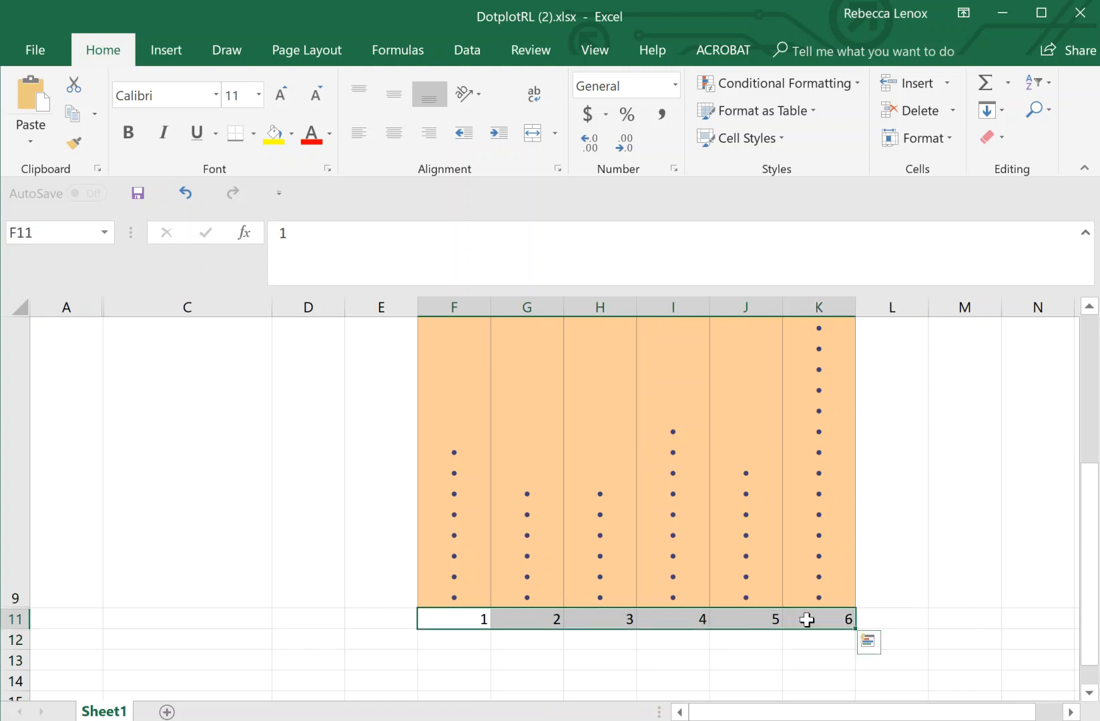
- Center the 1–6 labels in F11:K11, then save the workbook from the File page
left_click(405, 140)
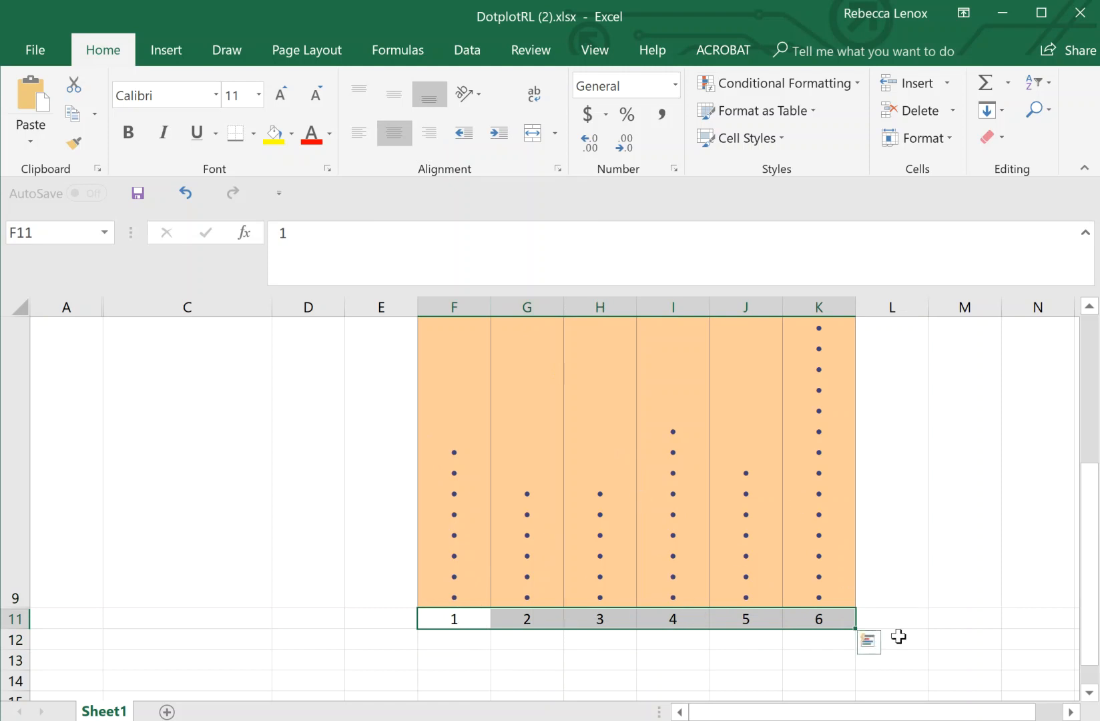
left_click(986, 599)
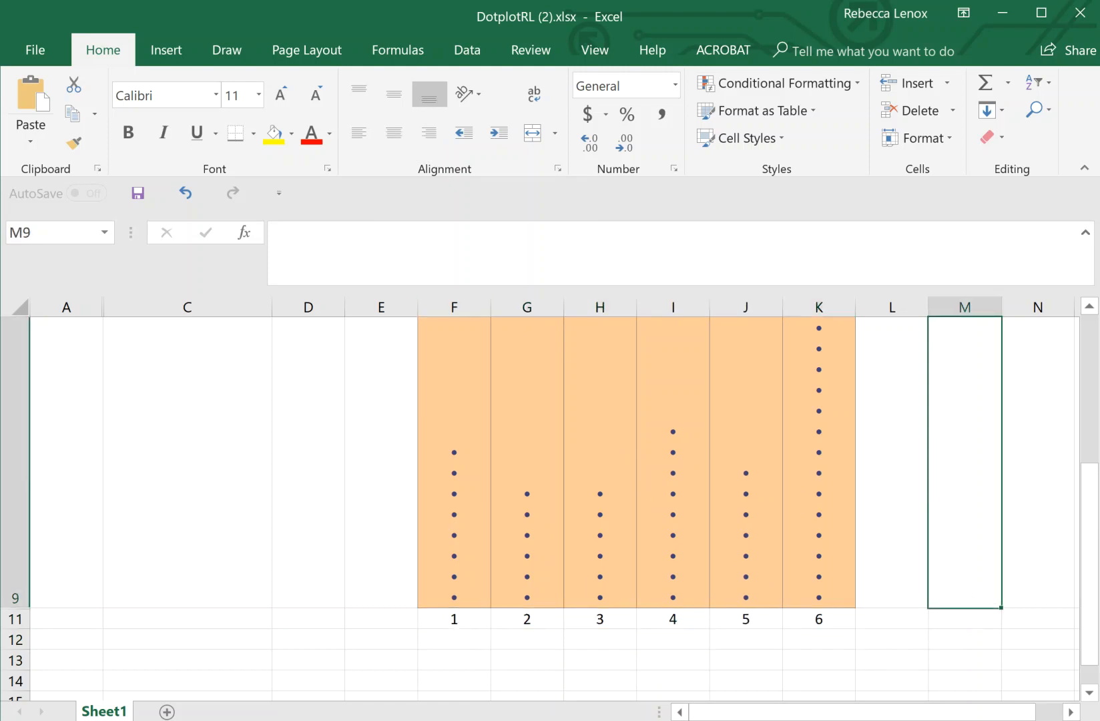
left_click(12, 58)
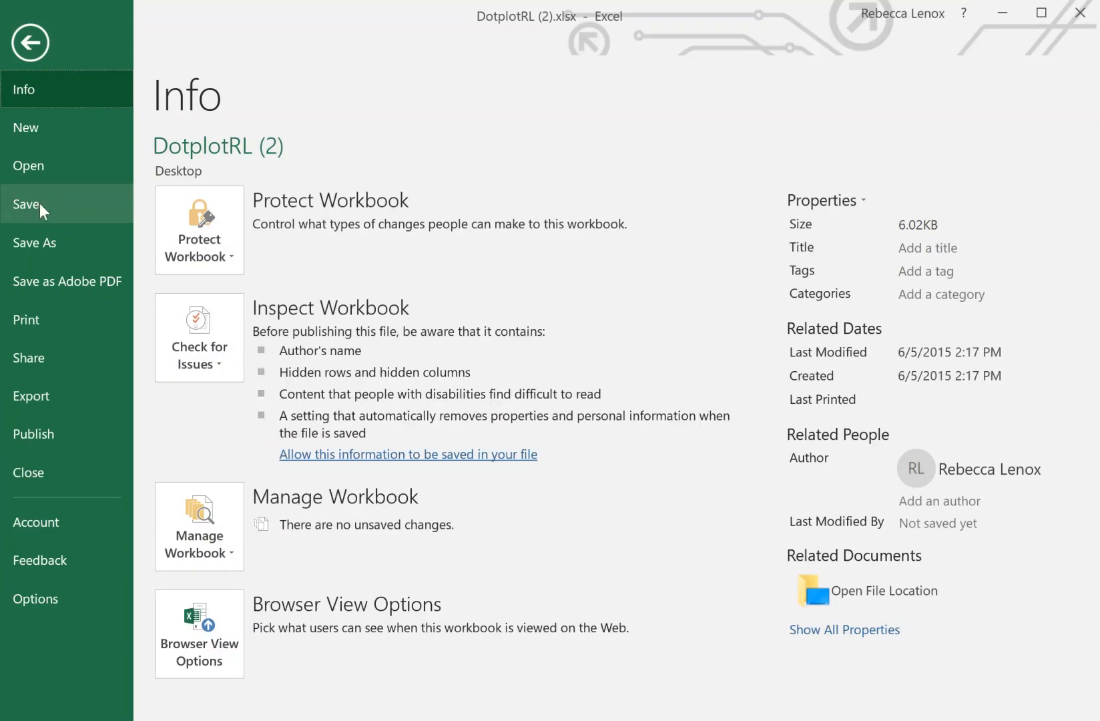
left_click(40, 203)
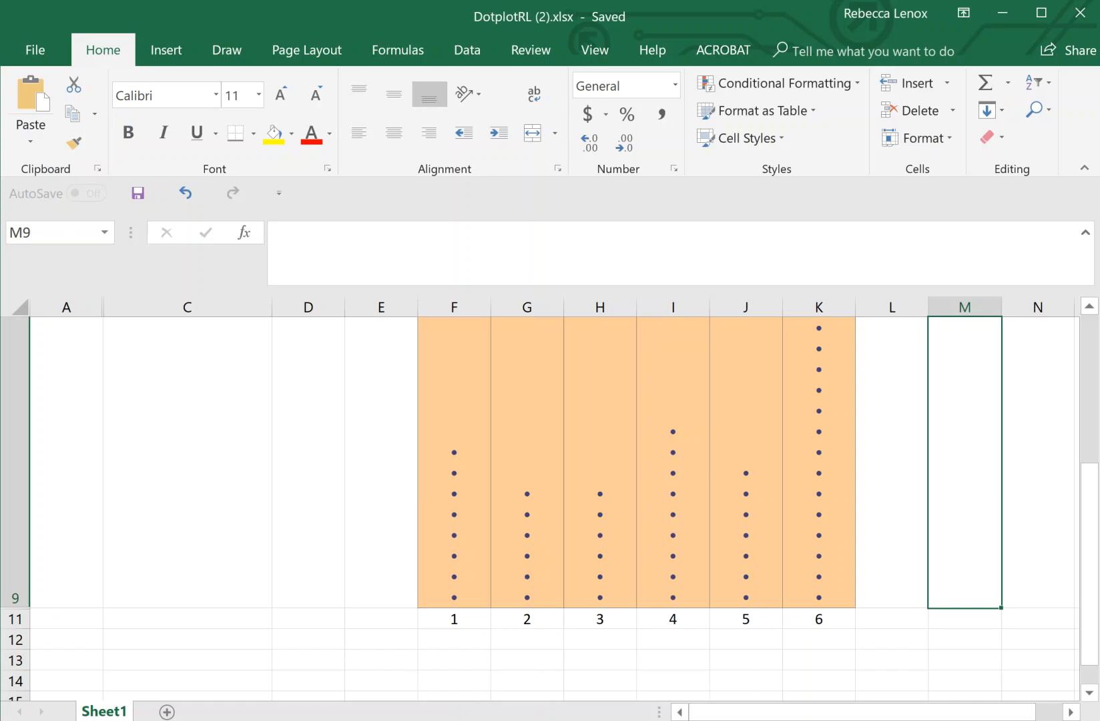